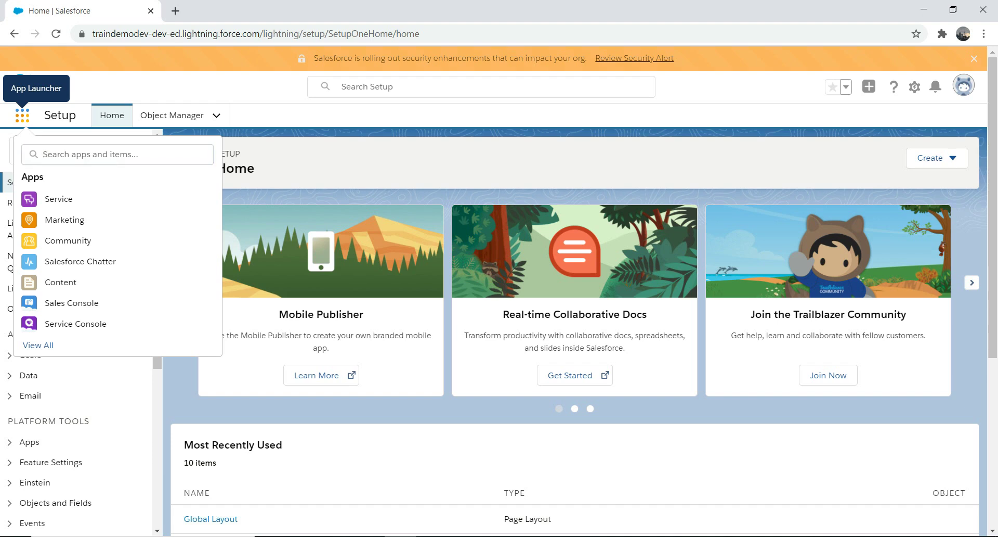
# Open the BeerFriday app from an App Launcher search for 'bee' and view record 4
pyautogui.write('bee')
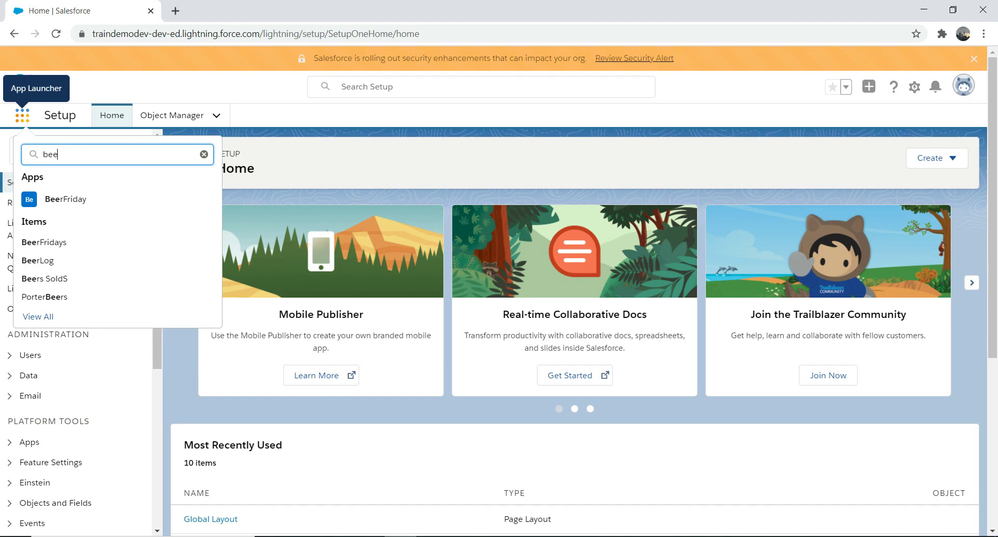
pyautogui.click(66, 199)
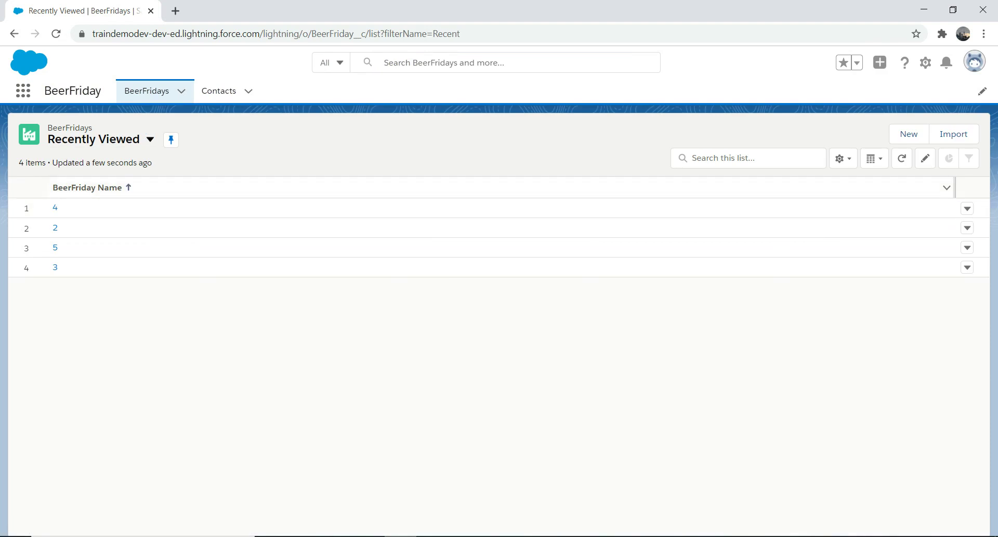
pyautogui.click(55, 207)
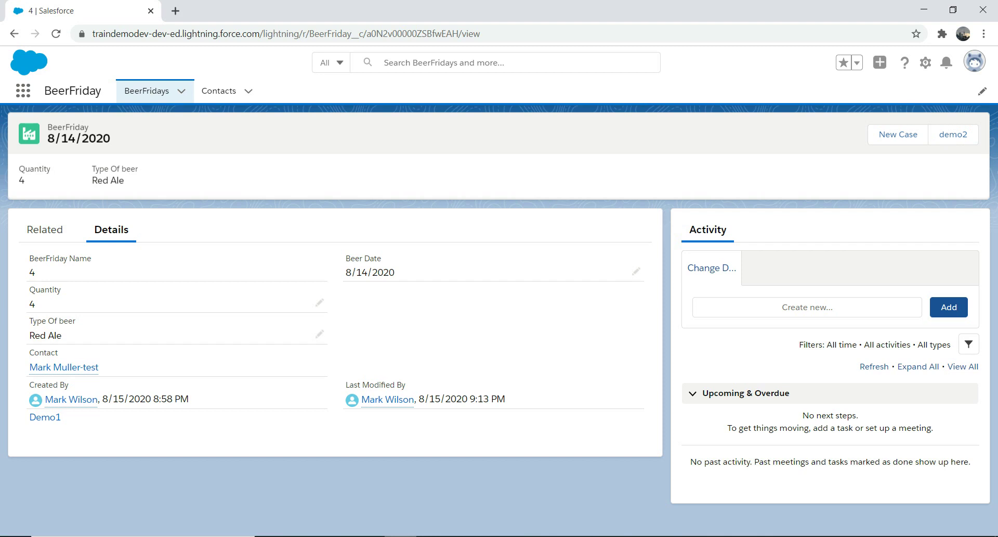
# Display the list of global actions from the header
pyautogui.click(880, 62)
pyautogui.click(880, 62)
pyautogui.click(880, 62)
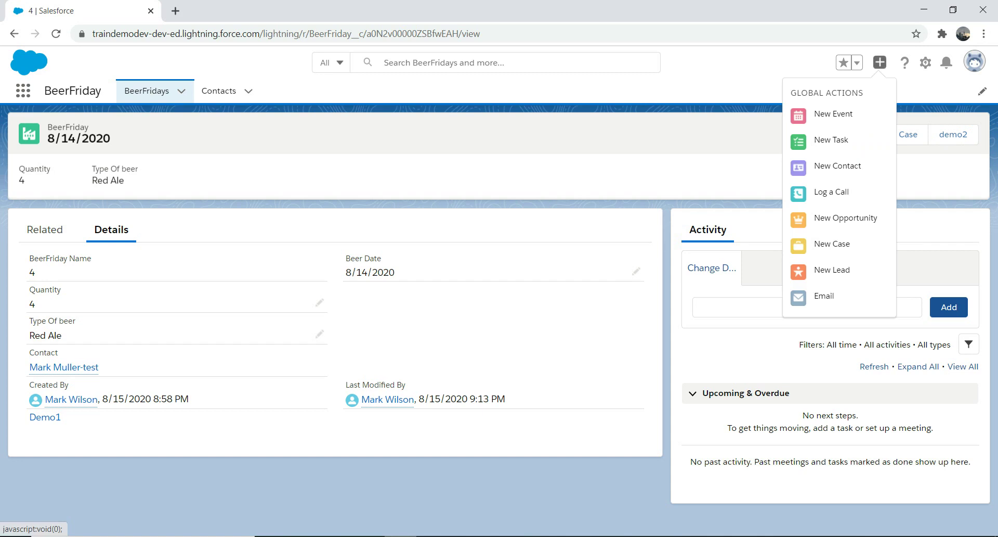
# Open a test contact, review the global actions again, and return to BeerFridays
pyautogui.click(219, 91)
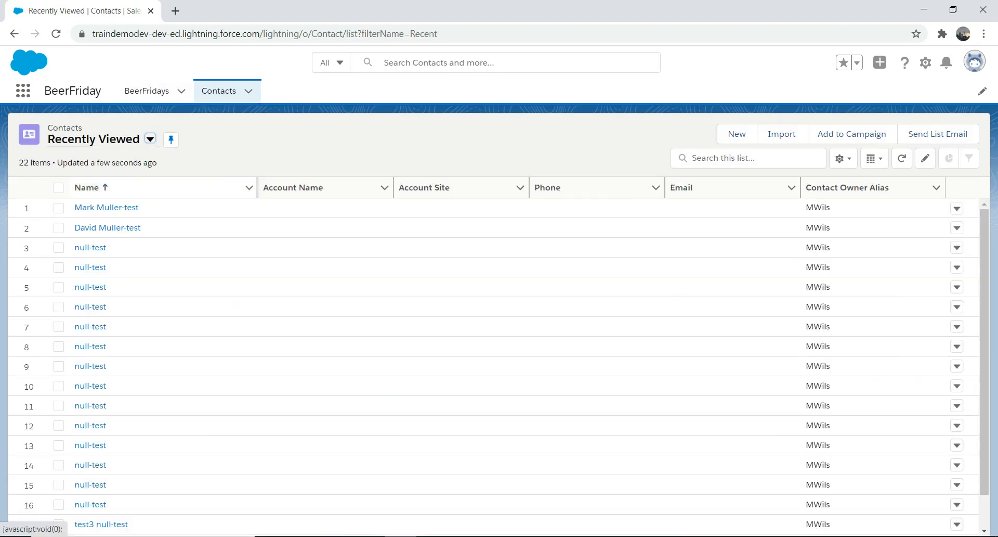
pyautogui.click(104, 207)
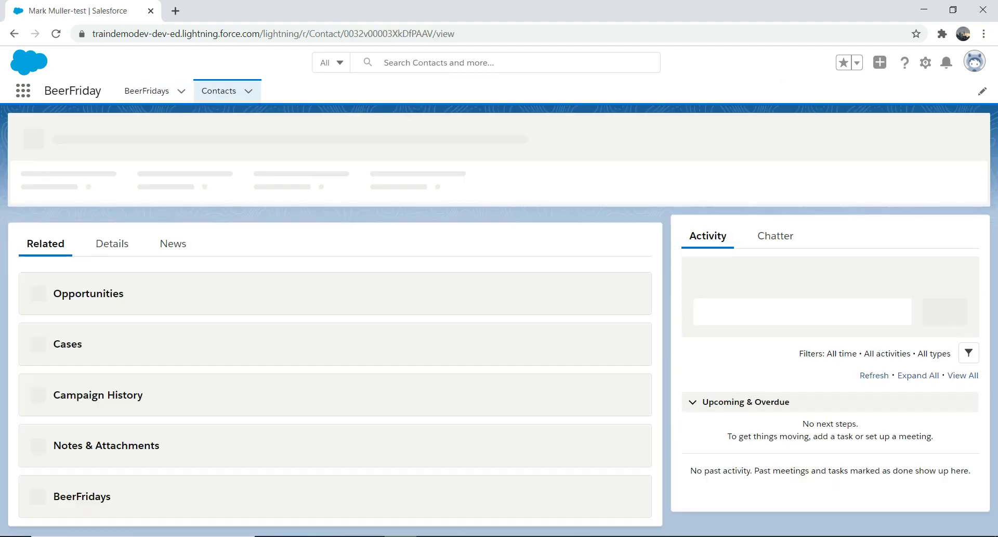
pyautogui.click(869, 62)
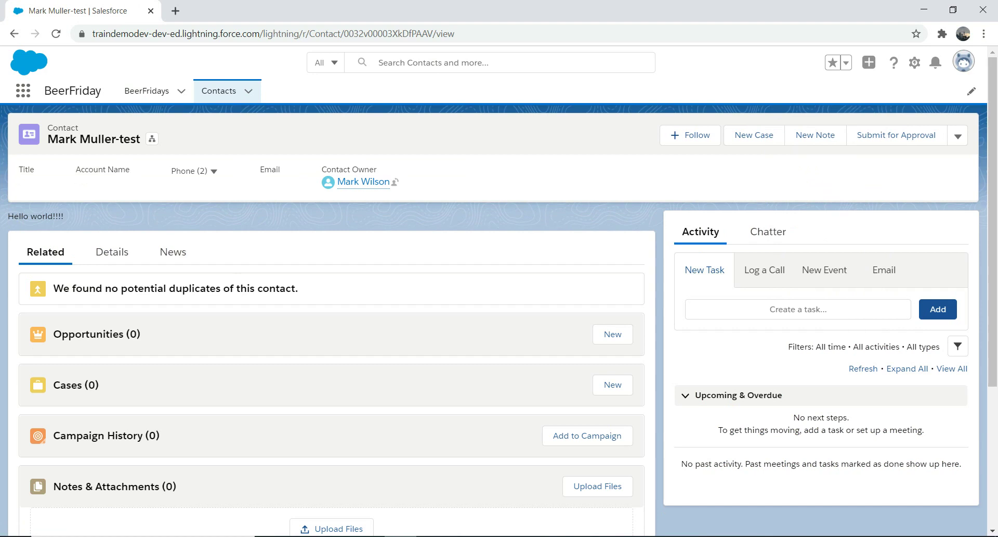
pyautogui.click(148, 90)
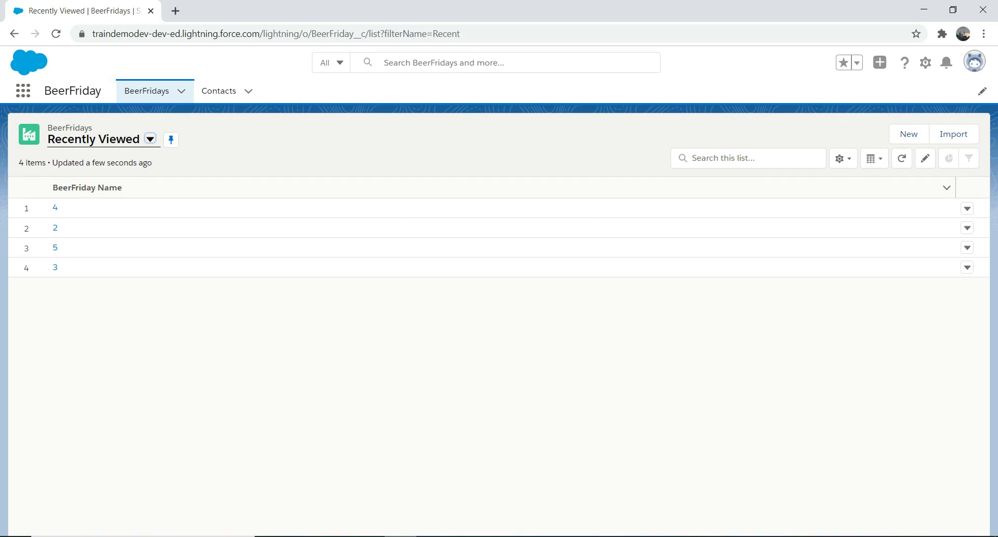
# Start a New Action in BeerFriday's Buttons, Links, and Actions in Object Manager
pyautogui.click(925, 63)
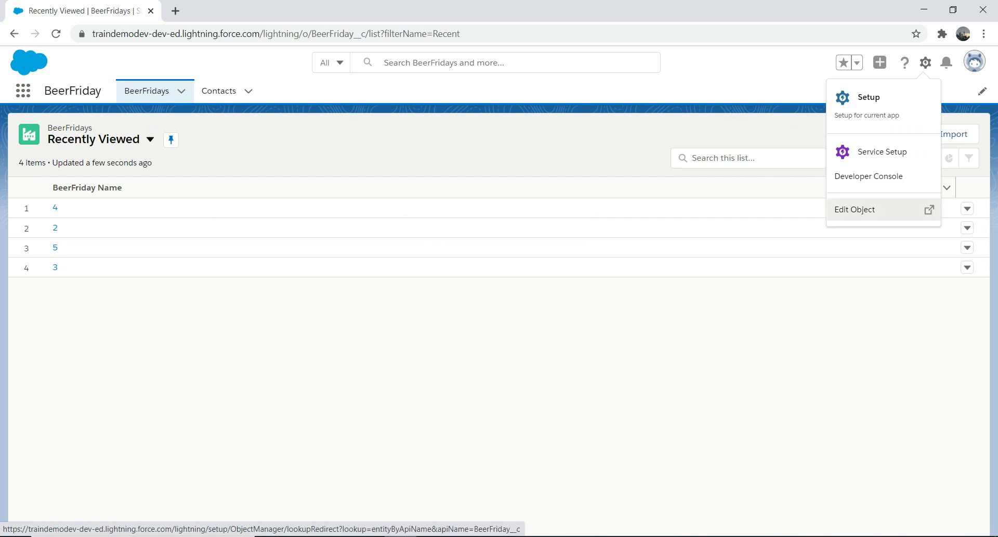
pyautogui.click(863, 209)
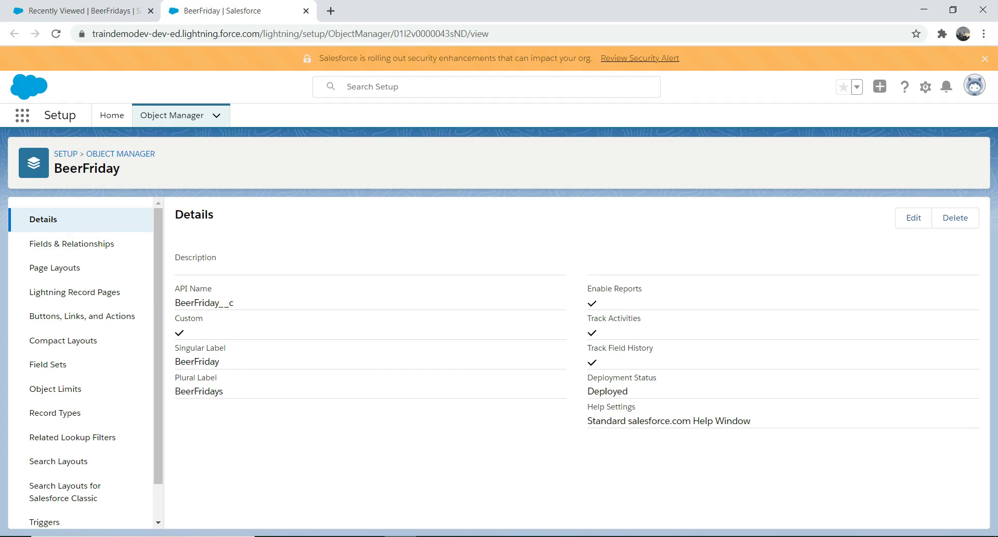
pyautogui.click(82, 316)
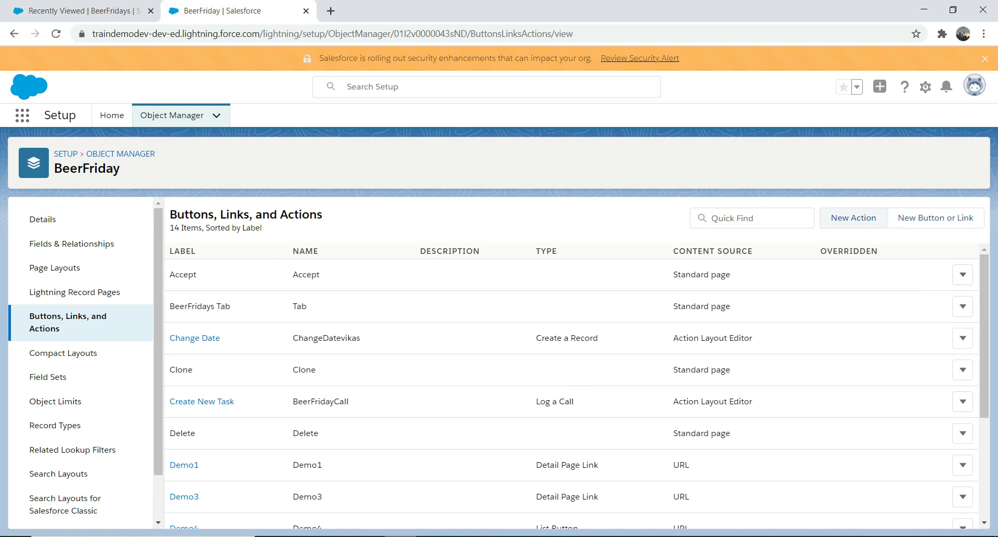
pyautogui.click(853, 217)
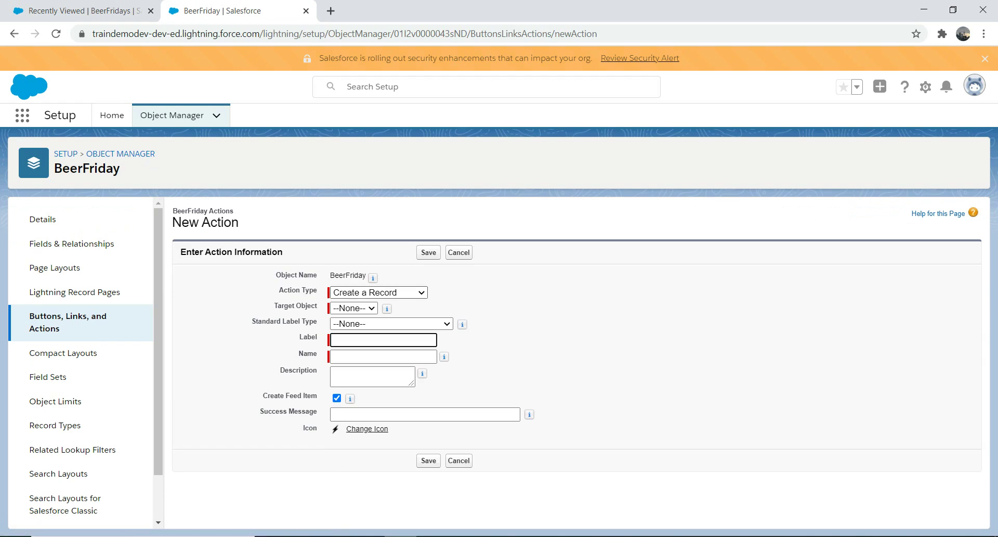
# Save a Flow action labelled 'myflowaction' that runs Account Creation Flow
pyautogui.click(379, 292)
pyautogui.click(342, 369)
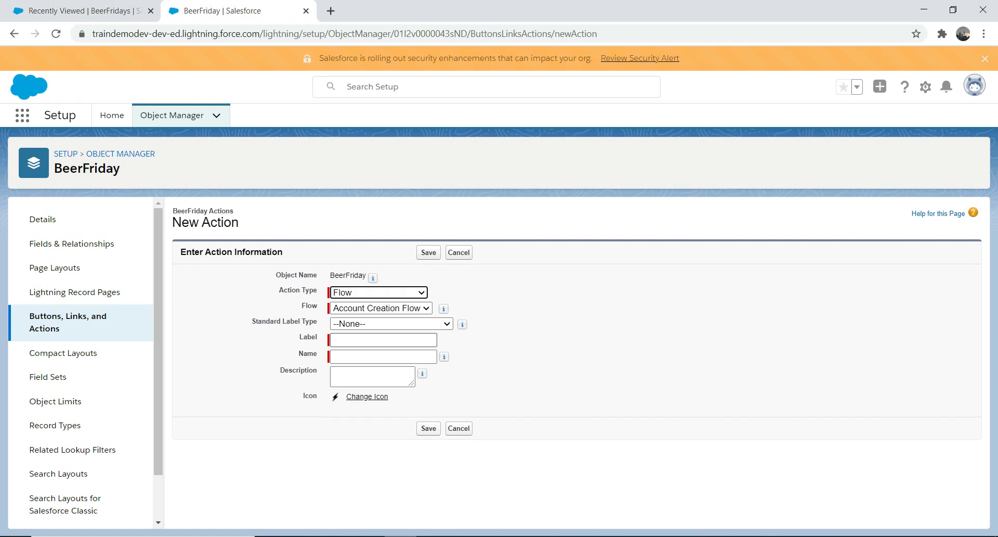
pyautogui.click(383, 339)
pyautogui.write('m')
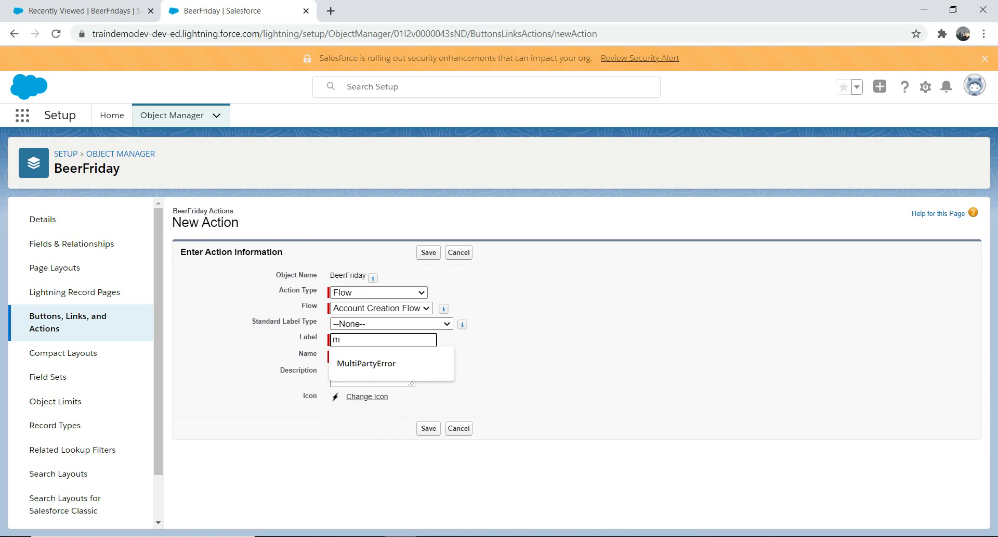
pyautogui.write('yflowaction')
pyautogui.press('Tab')
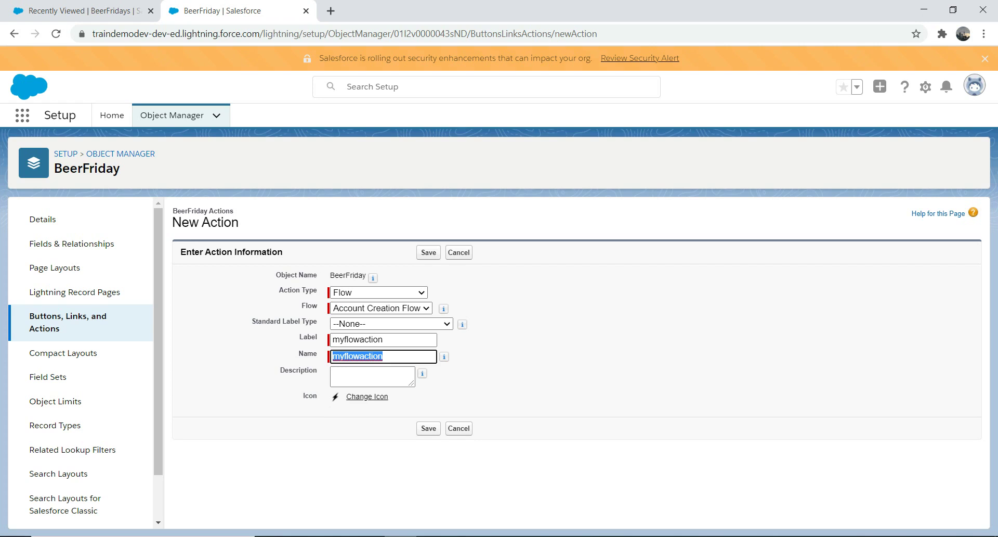
pyautogui.click(429, 428)
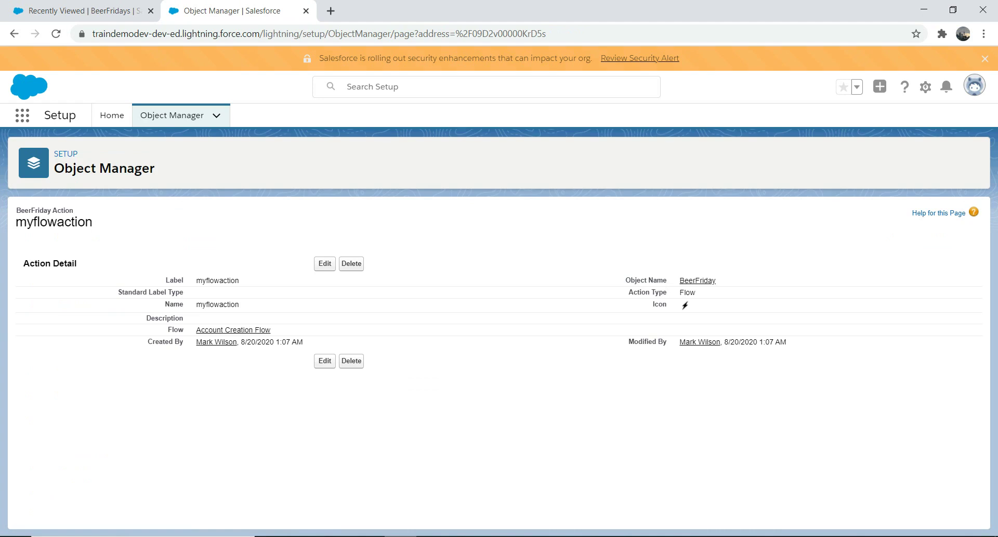
# Find BeerFriday in Object Manager by searching 'beer' and open its BeerFriday New Layout
pyautogui.click(112, 114)
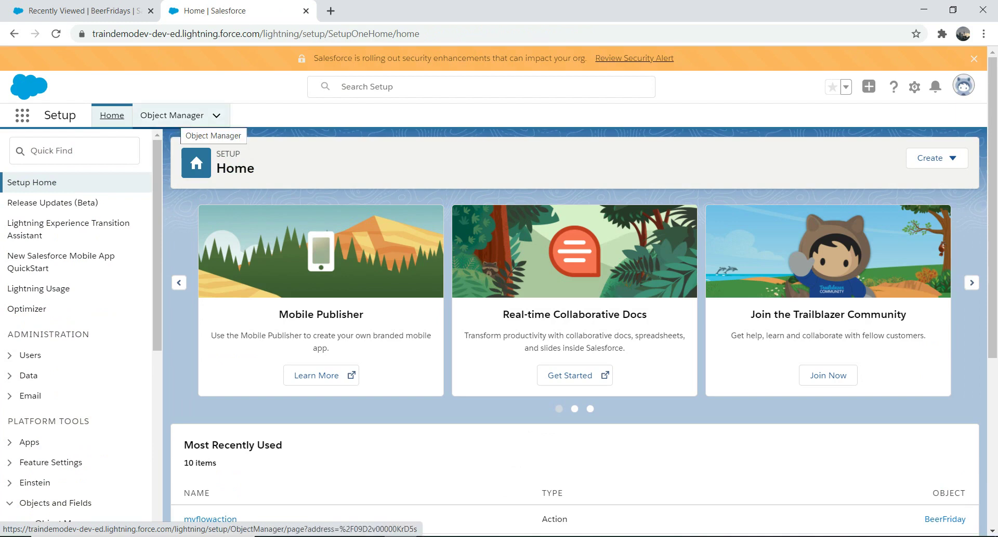
pyautogui.click(172, 115)
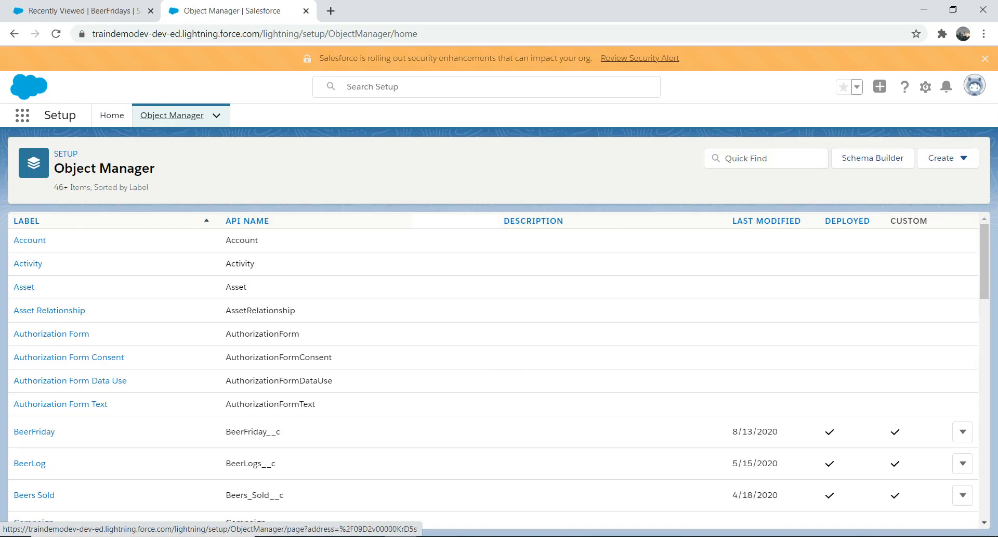
pyautogui.click(764, 158)
pyautogui.write('beer')
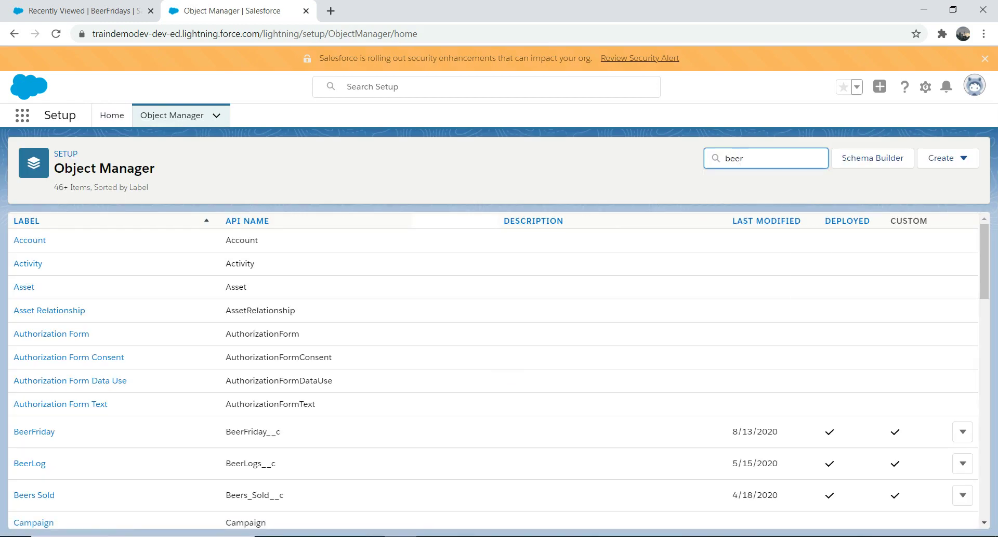
pyautogui.click(33, 245)
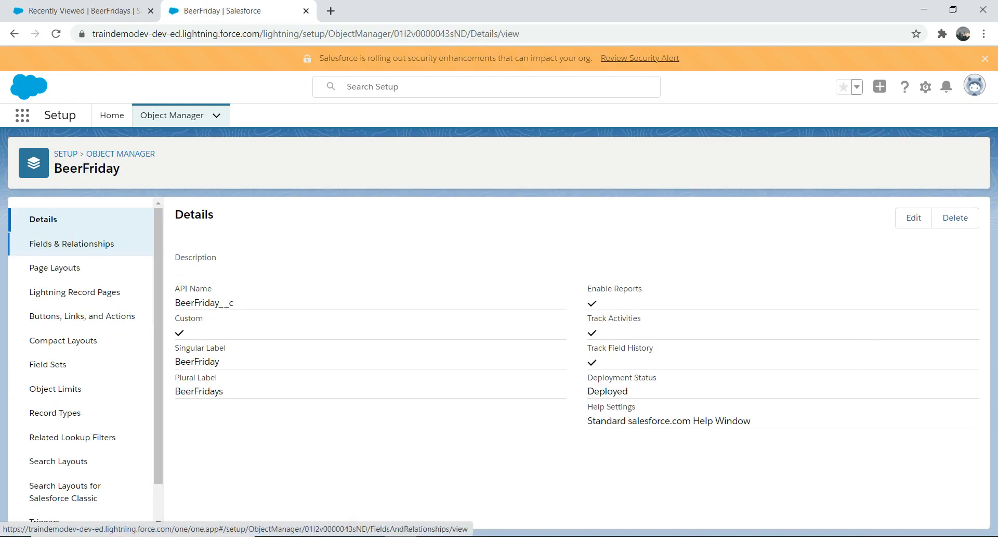
pyautogui.click(55, 267)
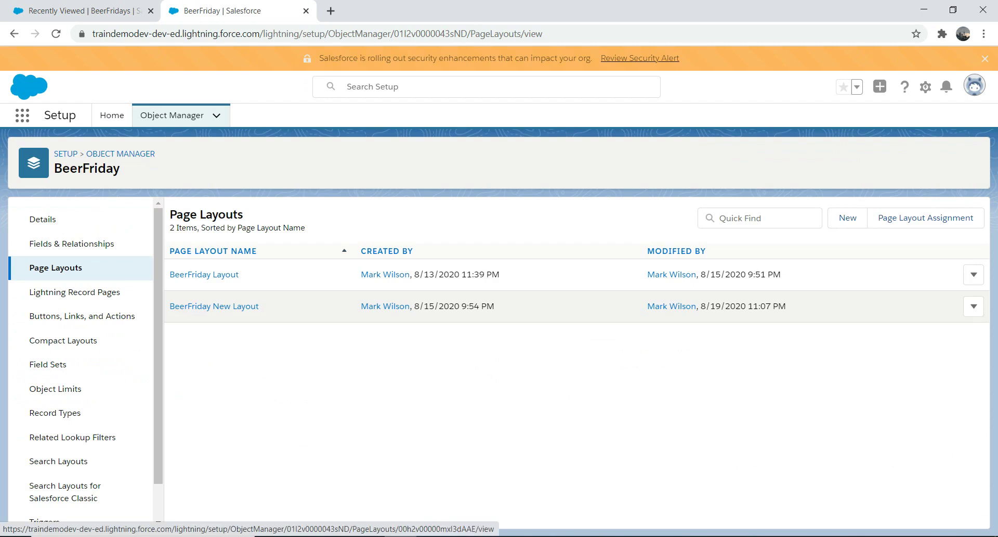
pyautogui.click(213, 306)
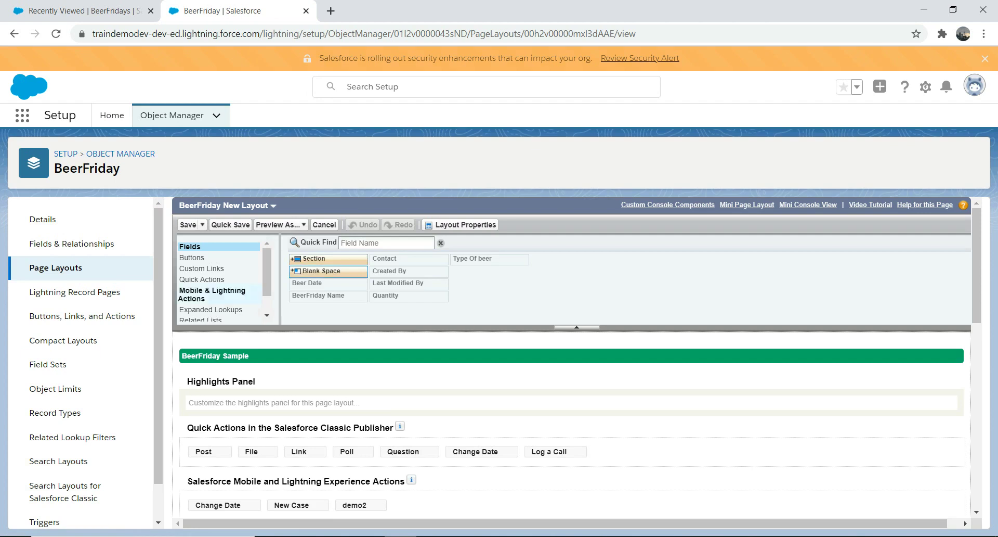
# Browse the layout's Mobile & Lightning actions, then go back to the page layouts list
pyautogui.click(211, 294)
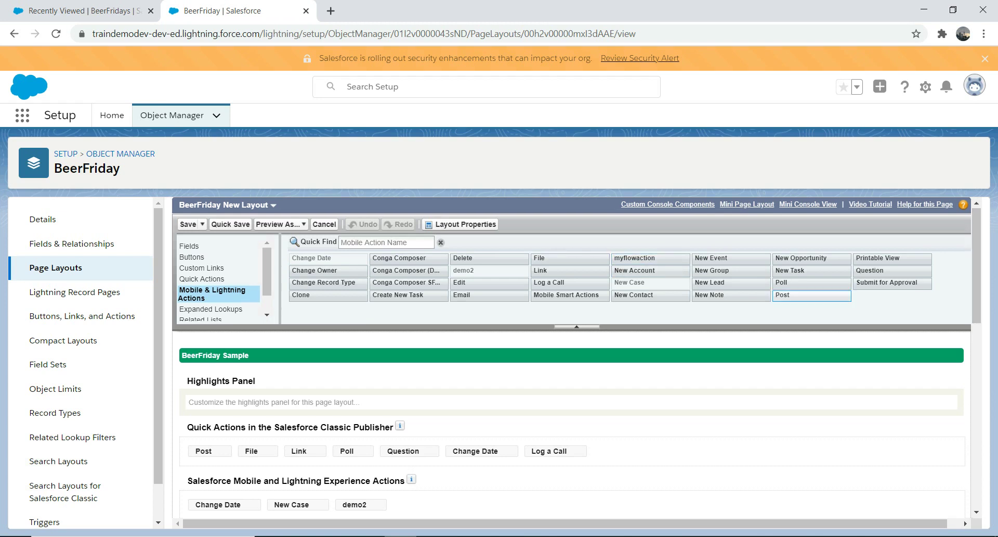
pyautogui.moveTo(642, 263)
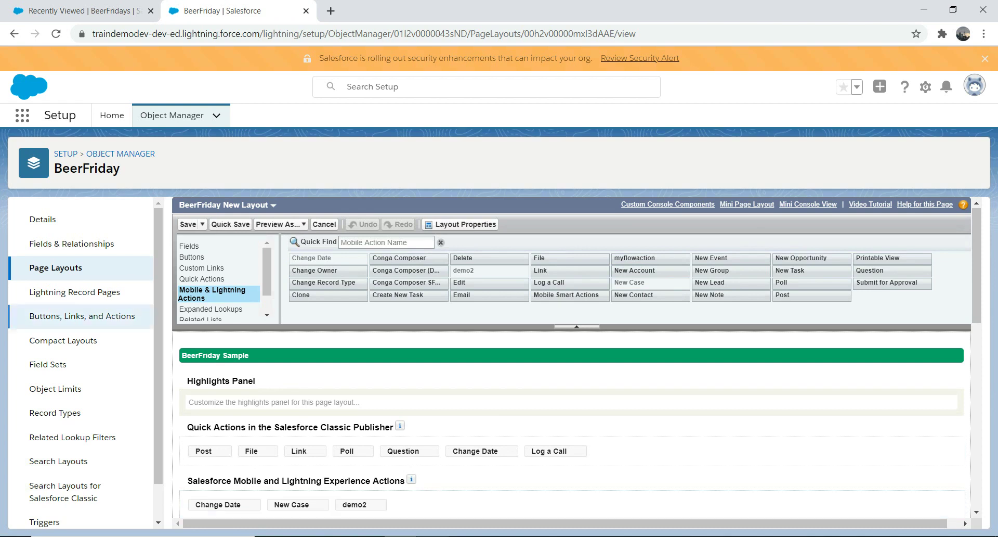
pyautogui.click(73, 267)
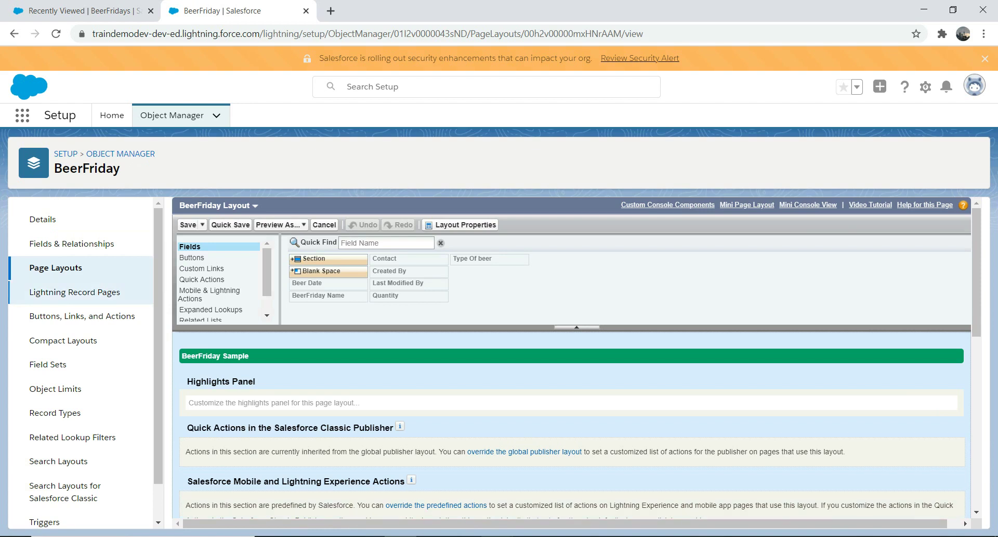
pyautogui.click(67, 267)
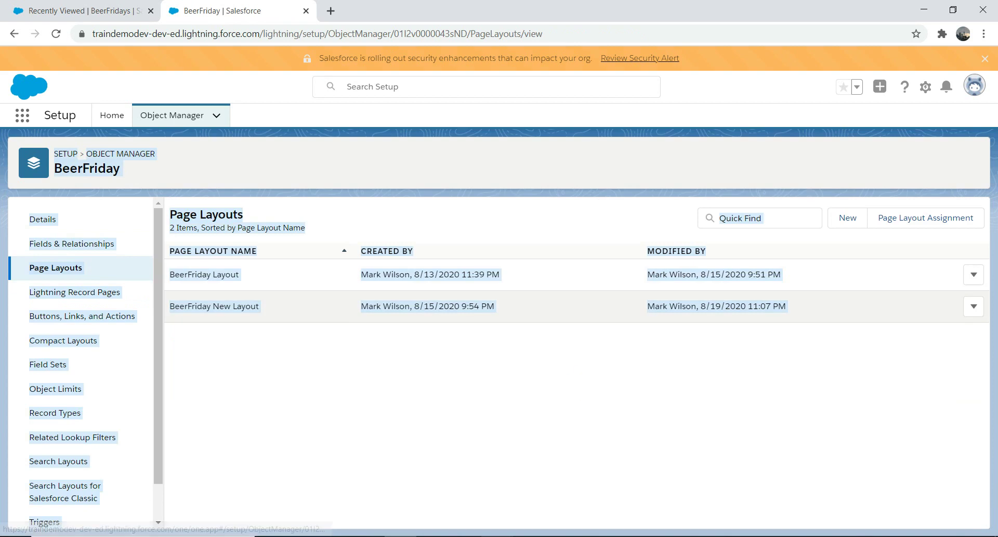
# Drag myflowaction into the Lightning Experience Actions row, recheck the layout, and return
pyautogui.click(208, 269)
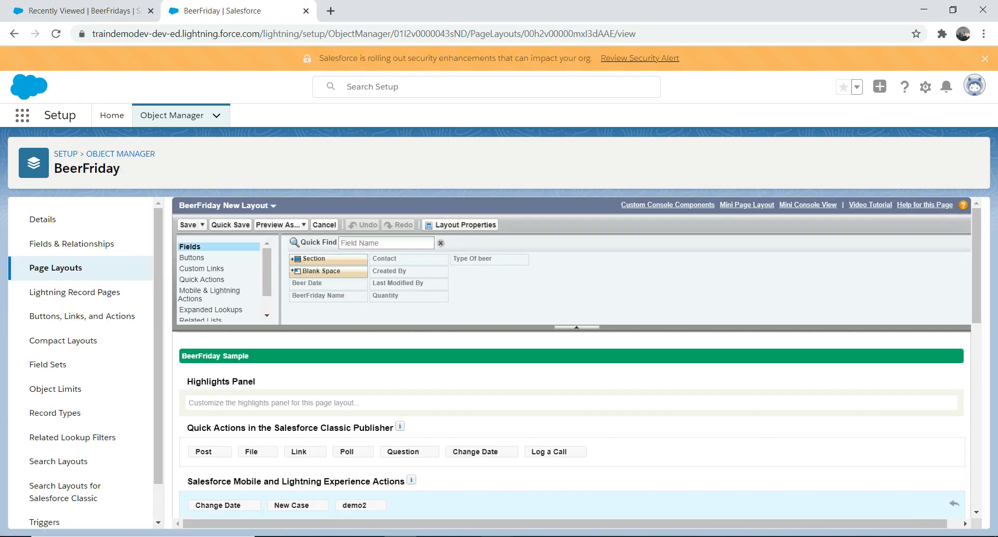
pyautogui.click(211, 295)
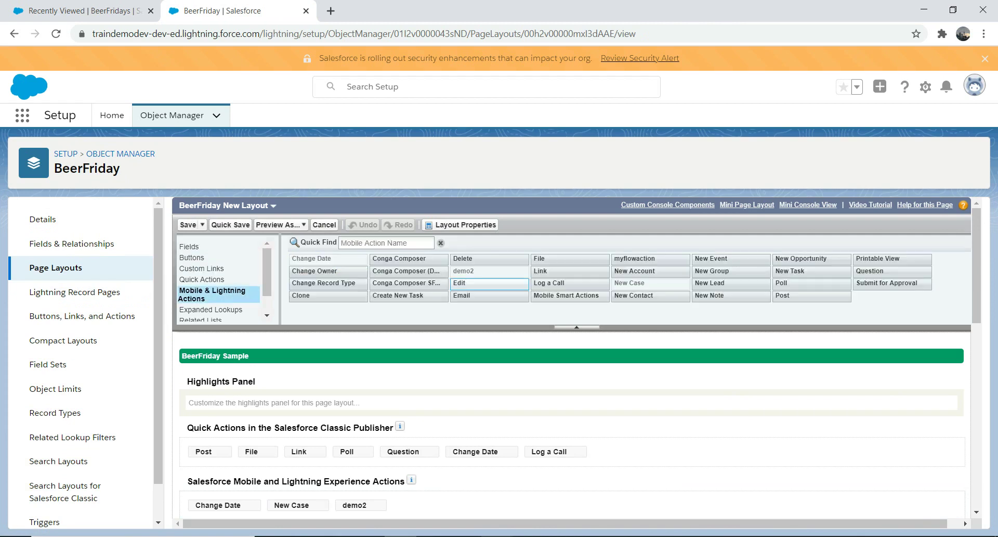
pyautogui.moveTo(635, 259); pyautogui.dragTo(583, 506)
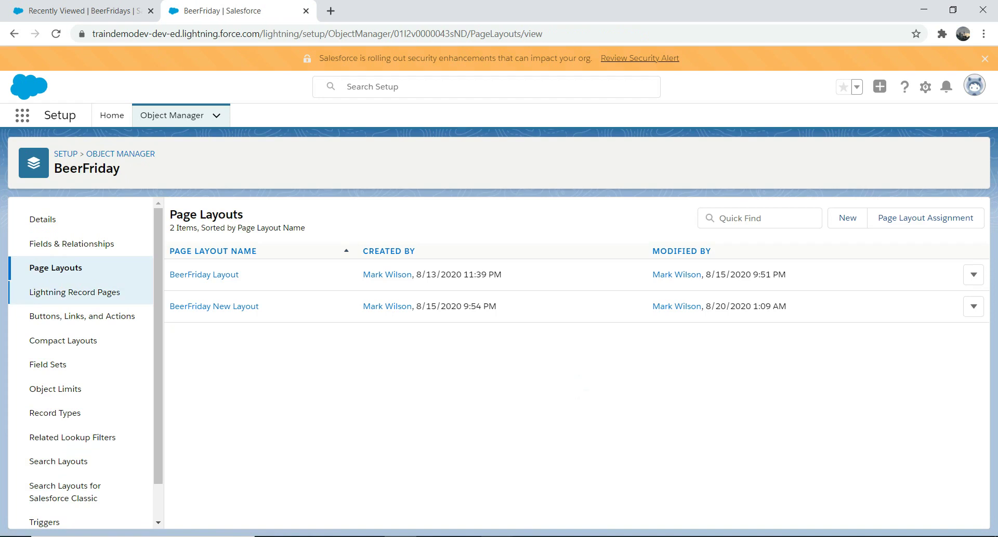
pyautogui.click(214, 306)
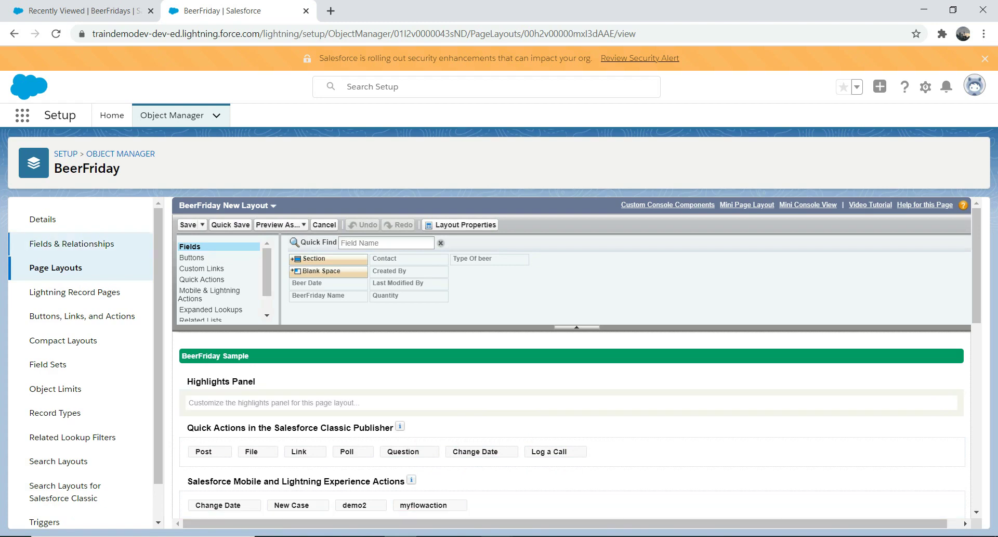
pyautogui.click(73, 268)
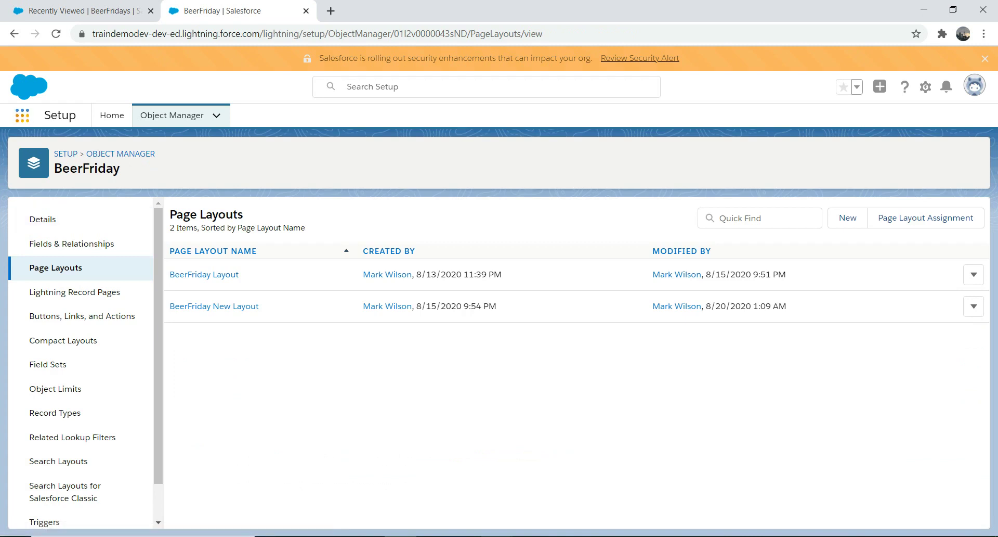
# Open BeerFriday record 4 through an App Launcher search for 'beer'
pyautogui.click(22, 115)
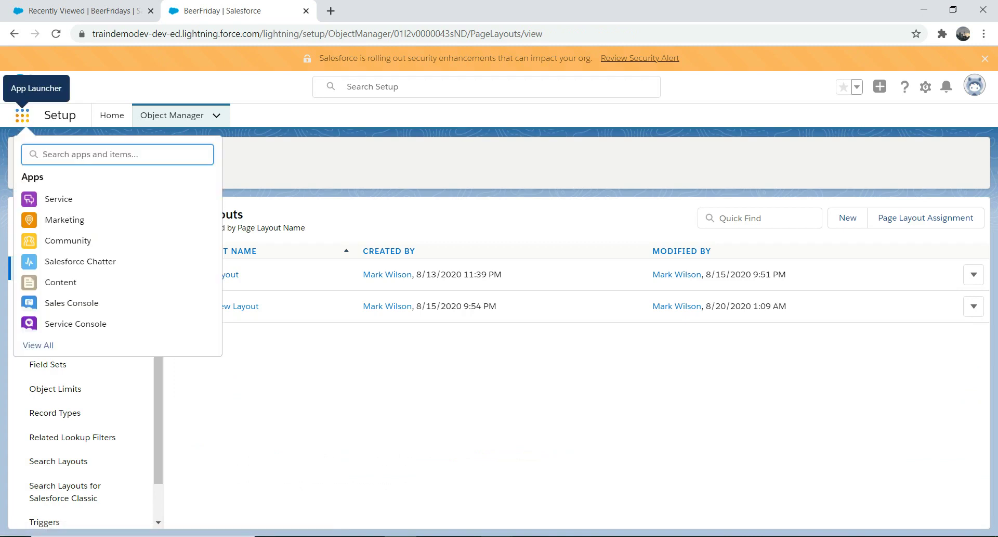
pyautogui.write('beer')
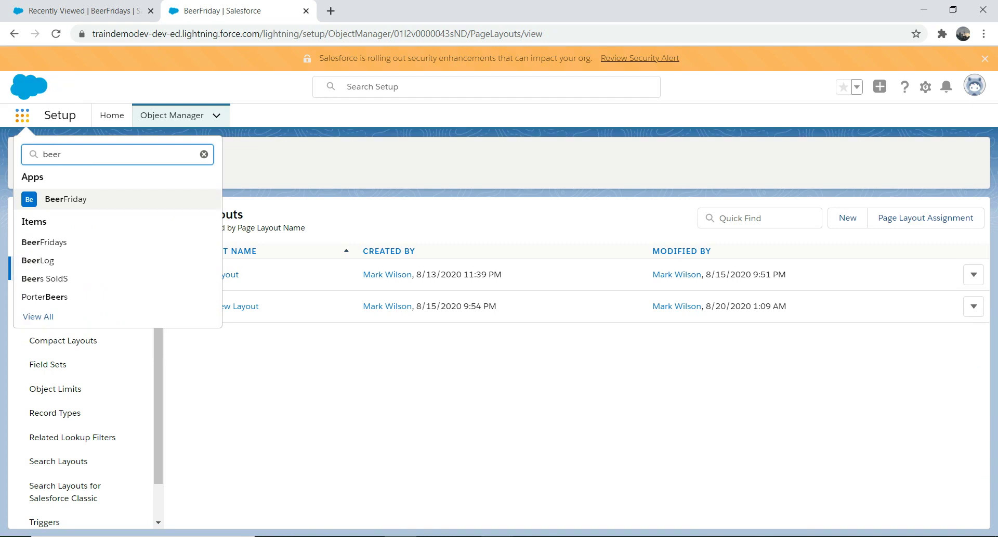
pyautogui.press('Return')
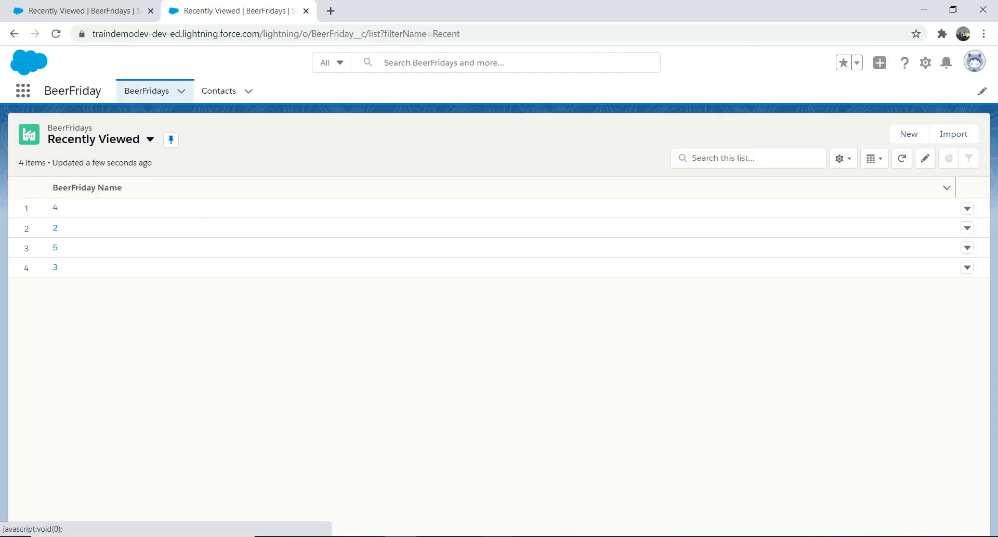
pyautogui.click(55, 208)
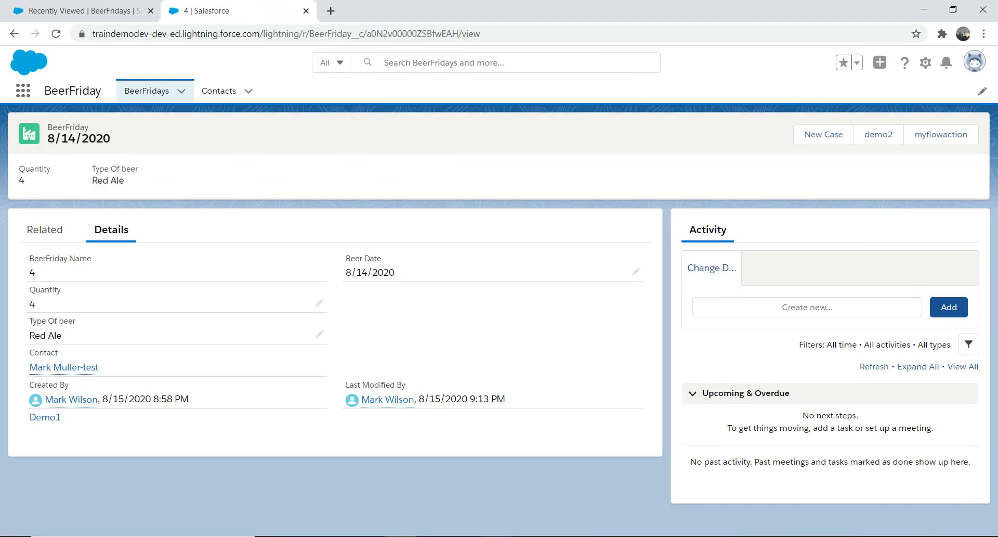
# Run myflowaction with Account Name 'CaptainAmericaAccount' and finish the flow
pyautogui.click(941, 134)
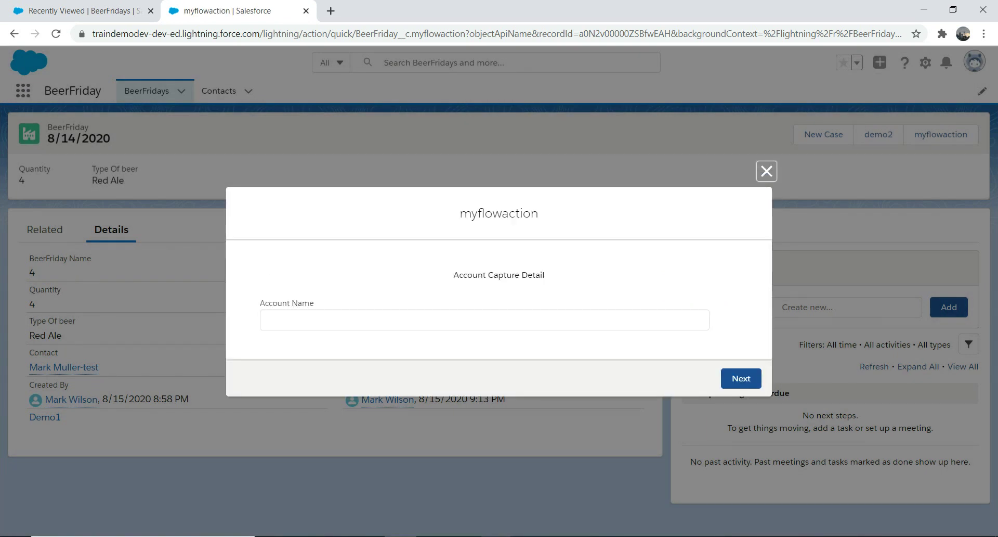
pyautogui.click(364, 320)
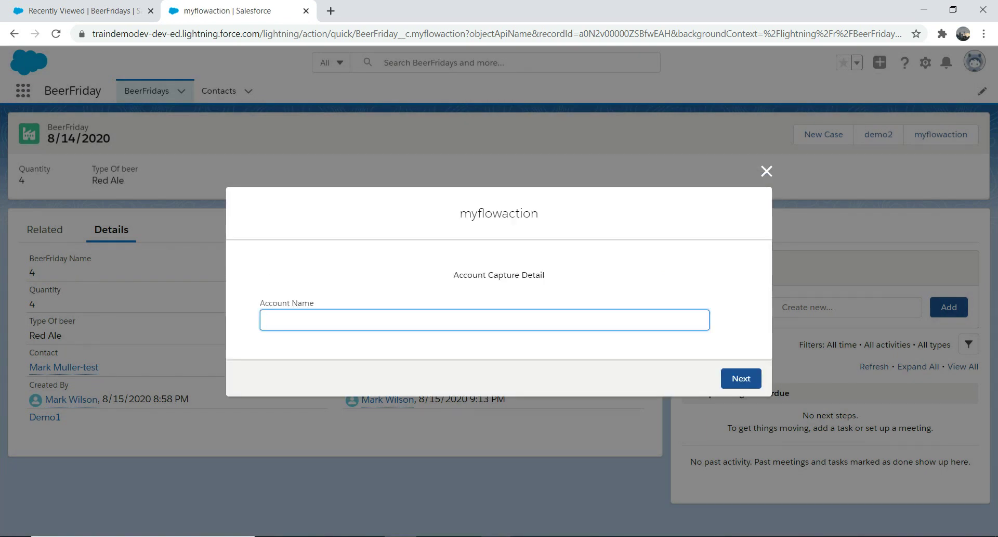
pyautogui.write('CaptainAmericaAccount')
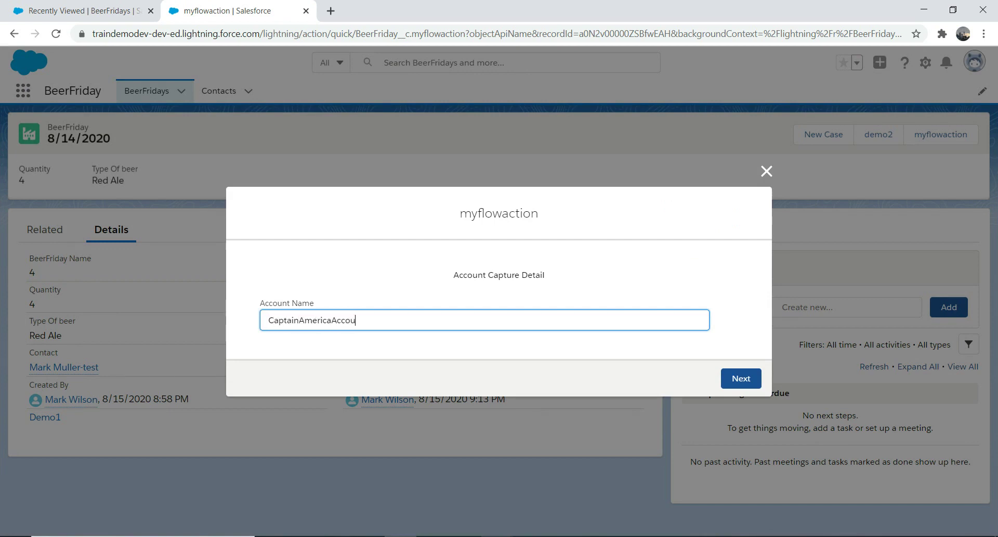
pyautogui.click(741, 378)
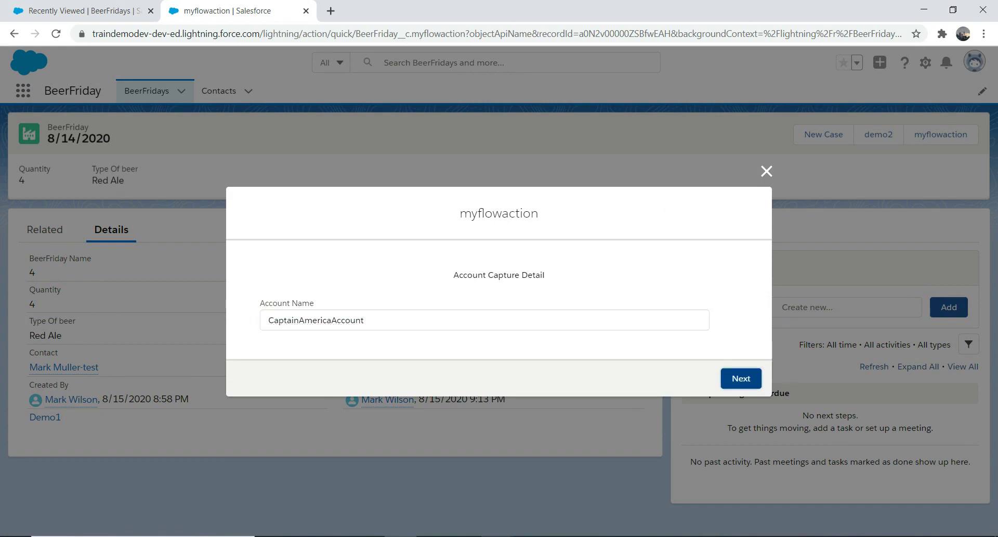
pyautogui.click(738, 357)
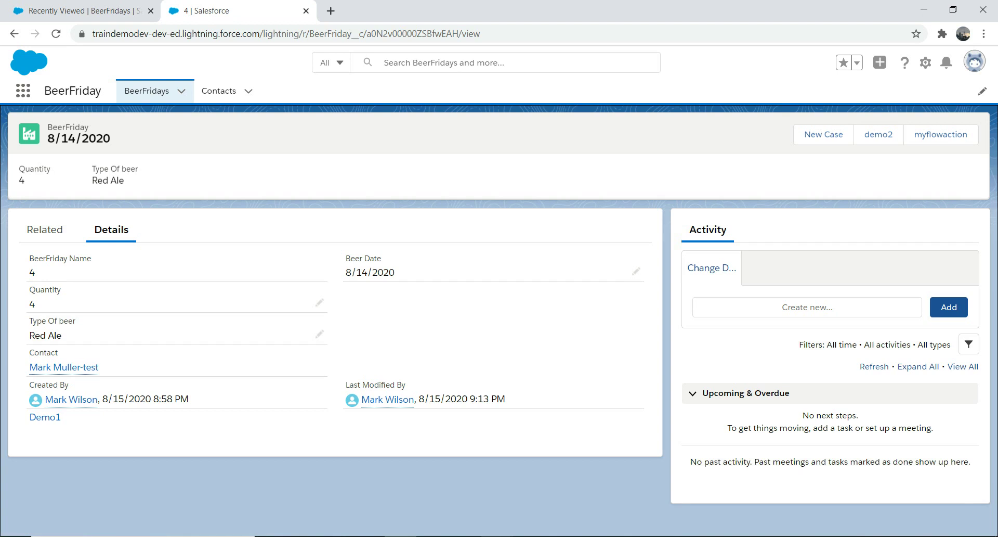
# Check Accounts for CaptainAmericaAccount via an 'acc' search, then close the Accounts tab
pyautogui.click(23, 90)
pyautogui.write('acc')
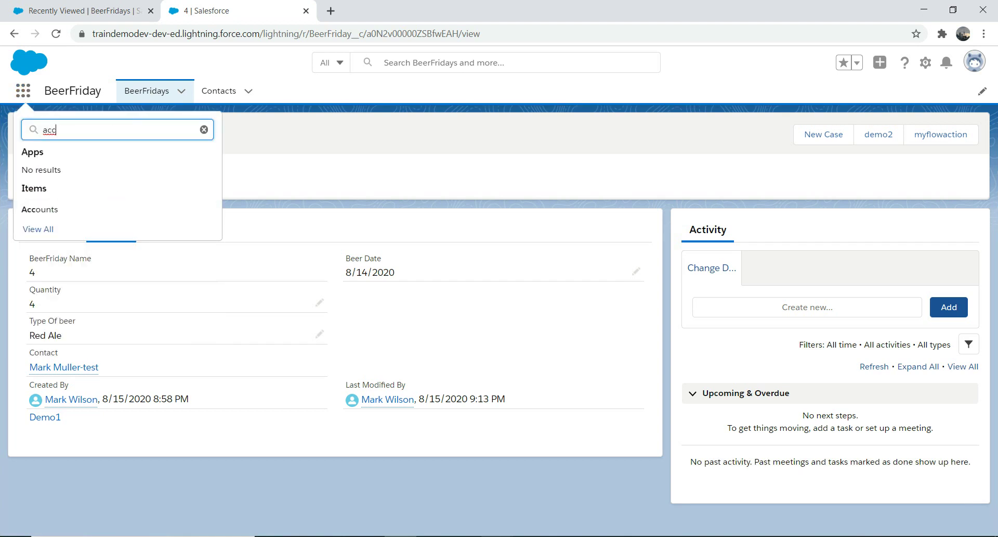
pyautogui.press('Return')
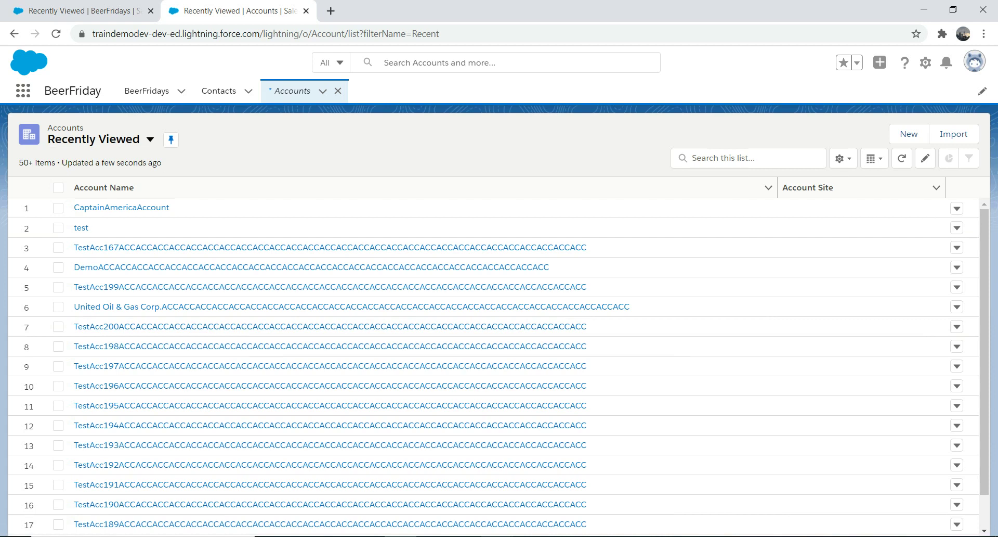
pyautogui.click(338, 91)
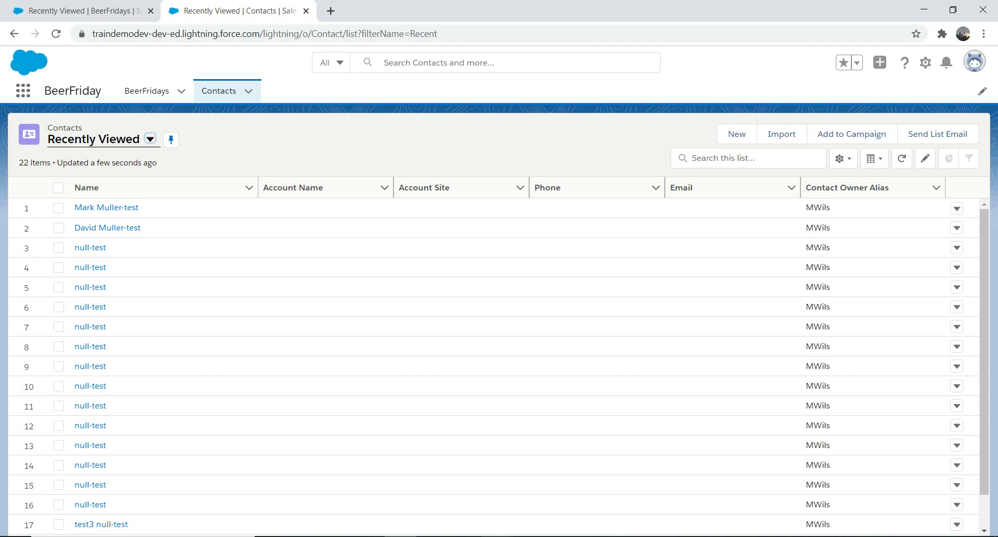
pyautogui.click(926, 63)
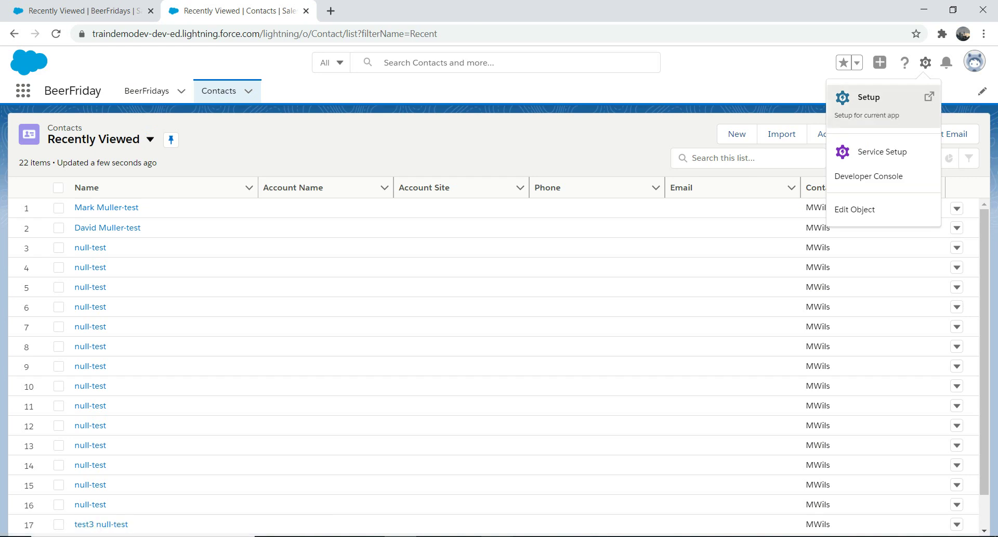
# Open Setup's Global Actions via Quick Find 'globa' and start a Create a Record action
pyautogui.click(871, 102)
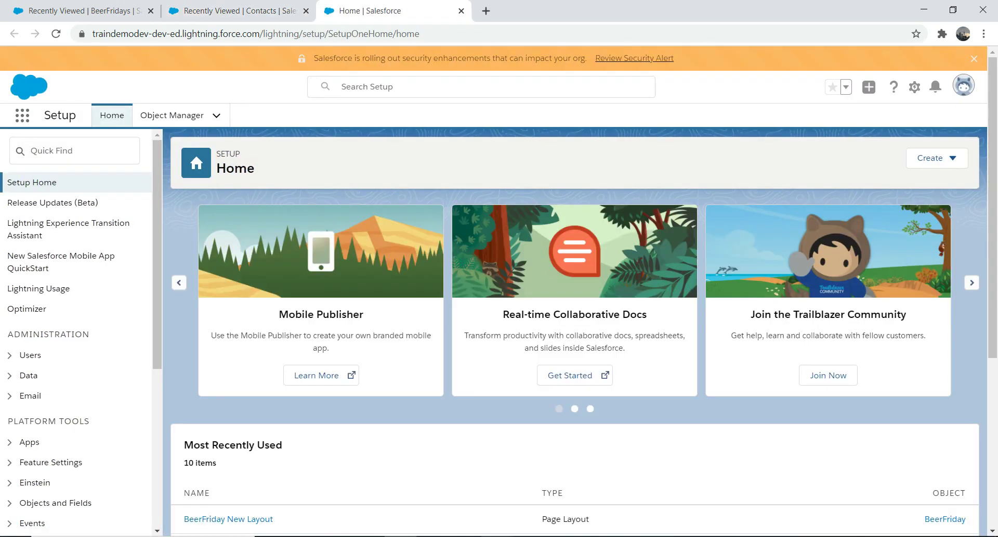
pyautogui.click(75, 150)
pyautogui.write('globa')
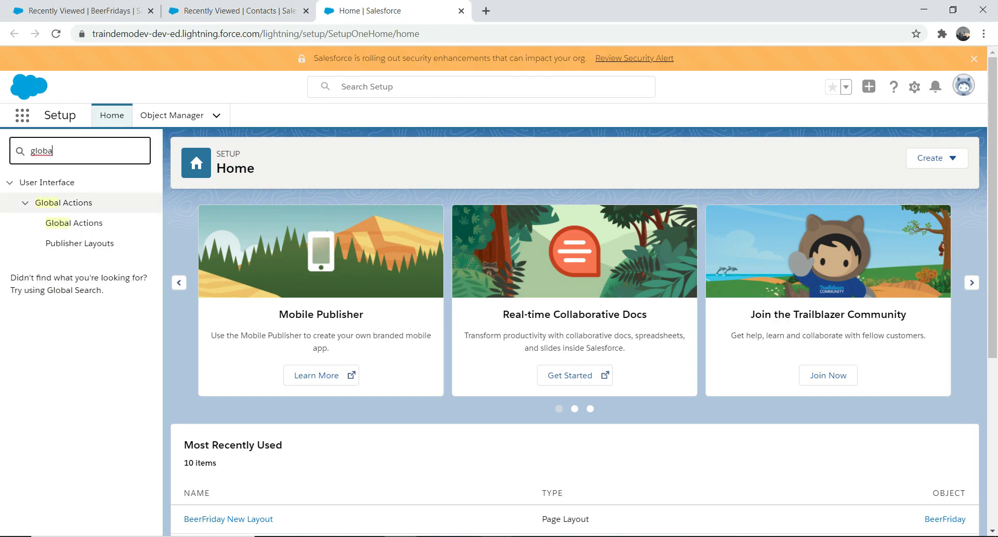
pyautogui.click(75, 222)
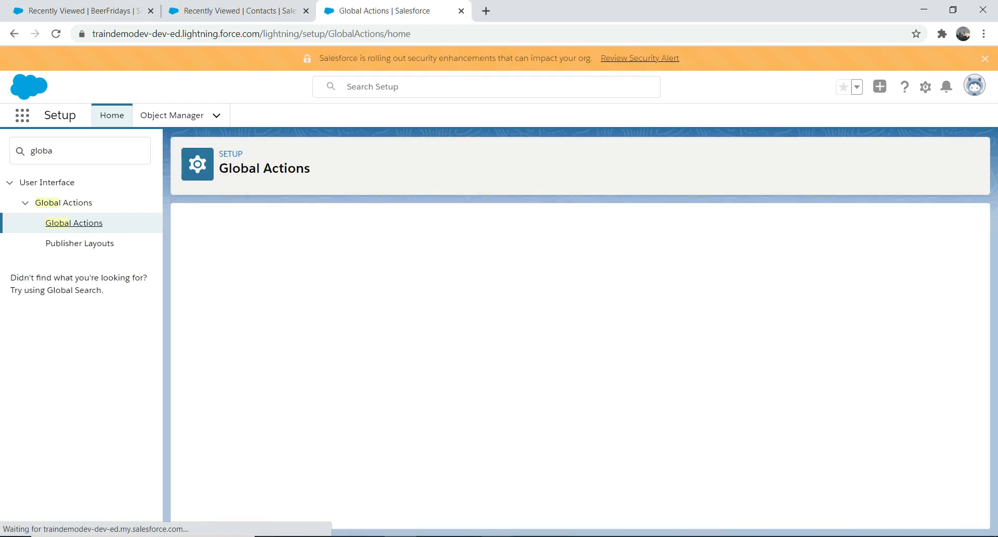
pyautogui.click(446, 272)
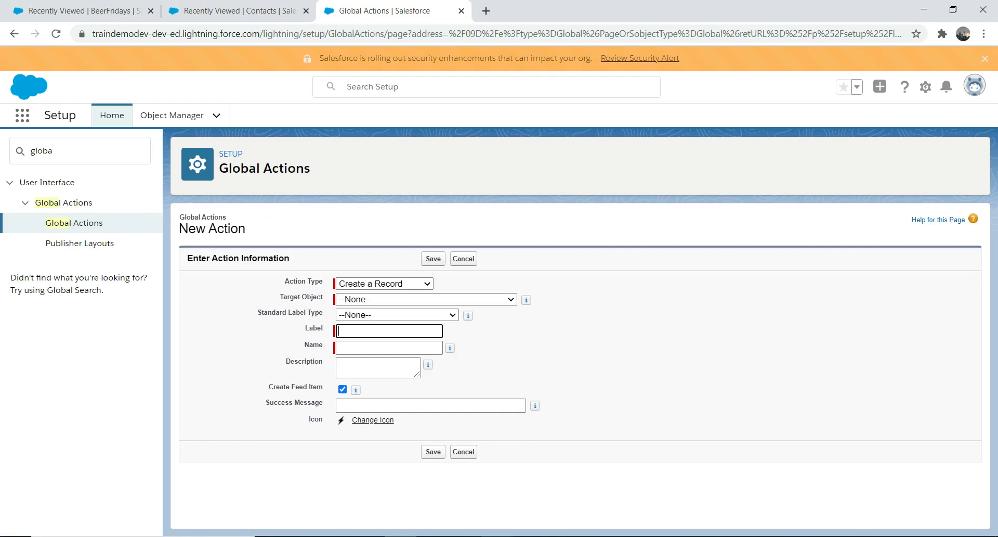
pyautogui.click(426, 299)
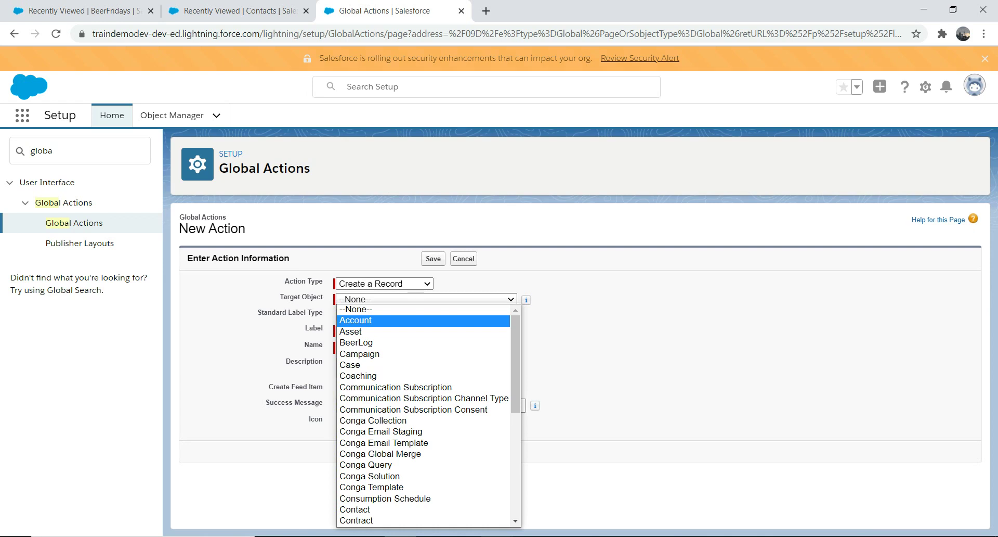
# Set Target Object to Account, label it 'Create New Account', and save the global action
pyautogui.press('Up')
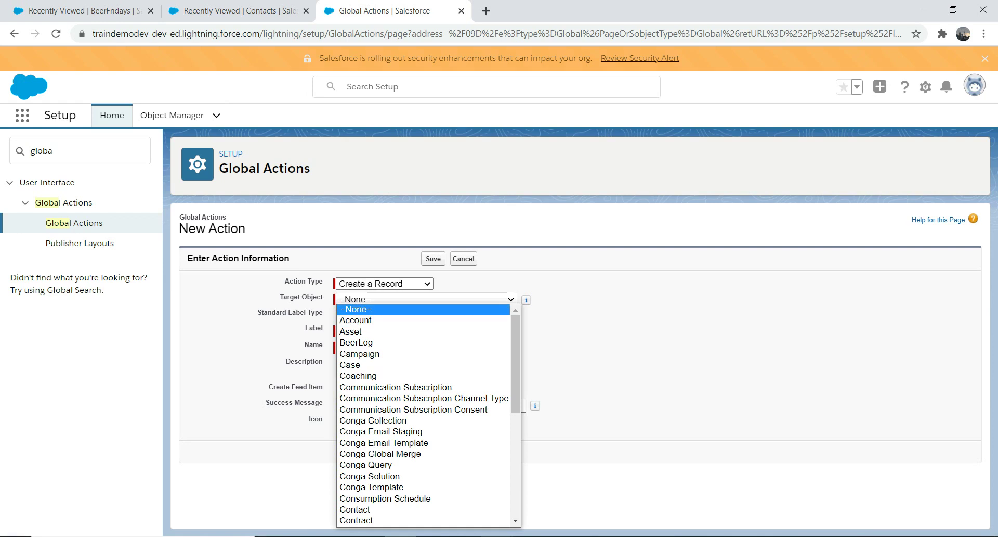
pyautogui.press('Down')
pyautogui.press('Return')
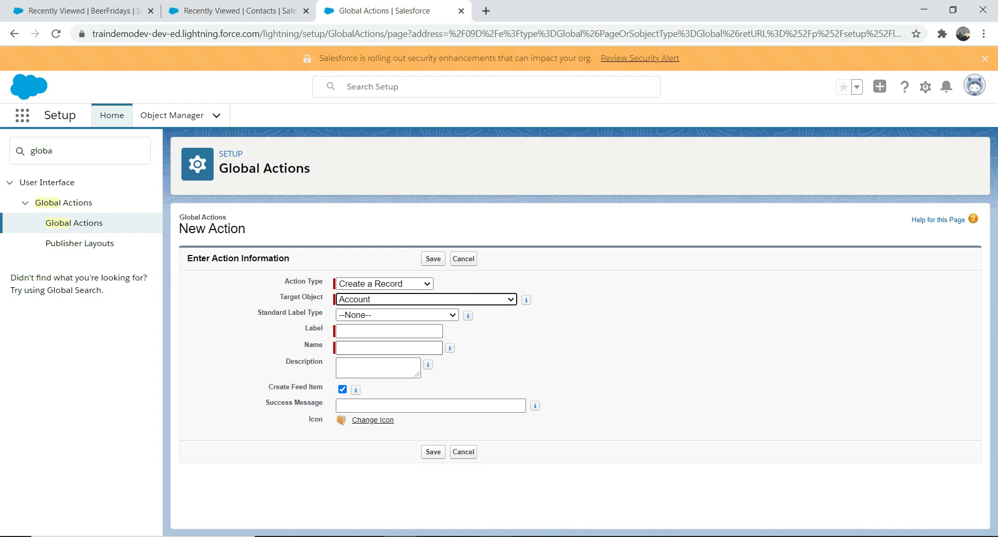
pyautogui.click(389, 330)
pyautogui.write('C')
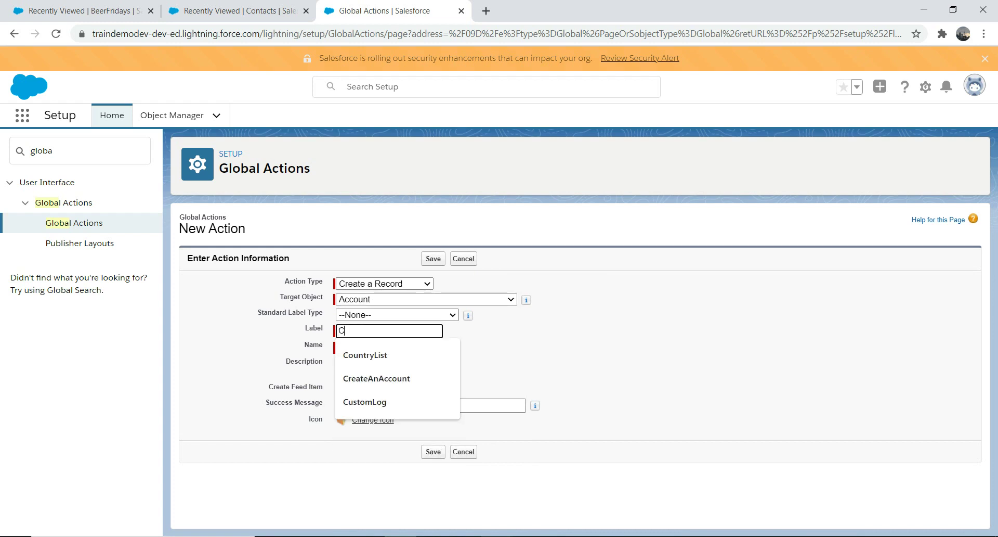
pyautogui.write('reate')
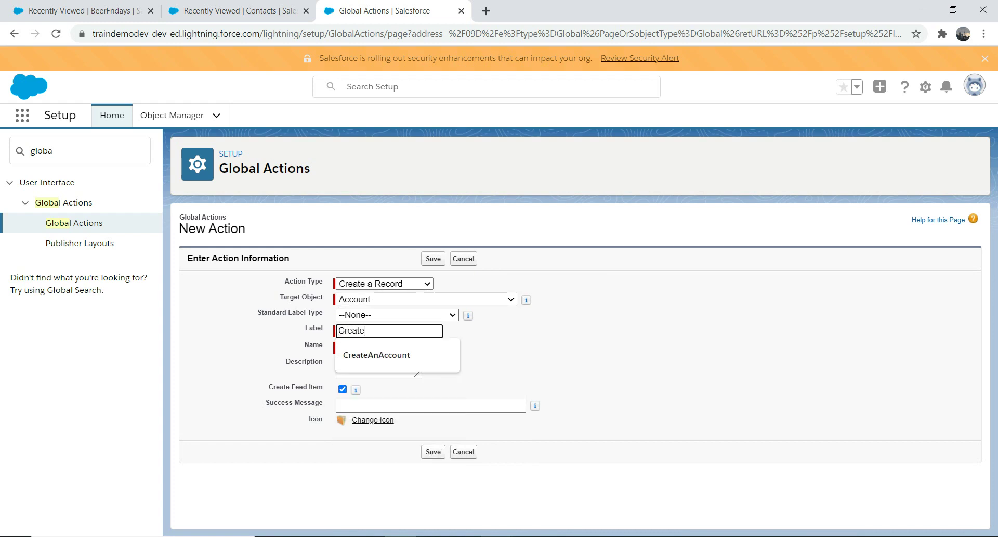
pyautogui.write(' ne')
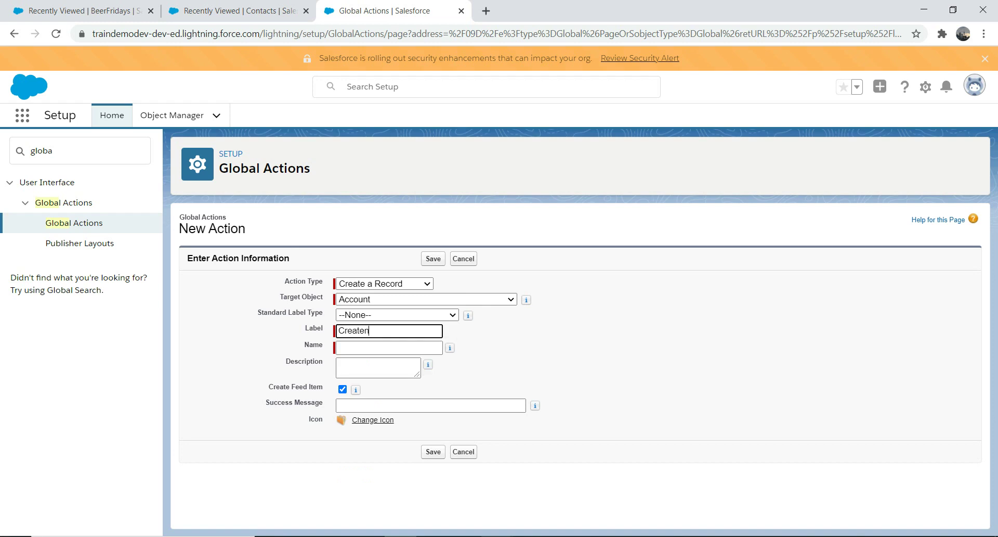
pyautogui.press('BackSpace')
pyautogui.press('BackSpace')
pyautogui.write('New Account')
pyautogui.press('Tab')
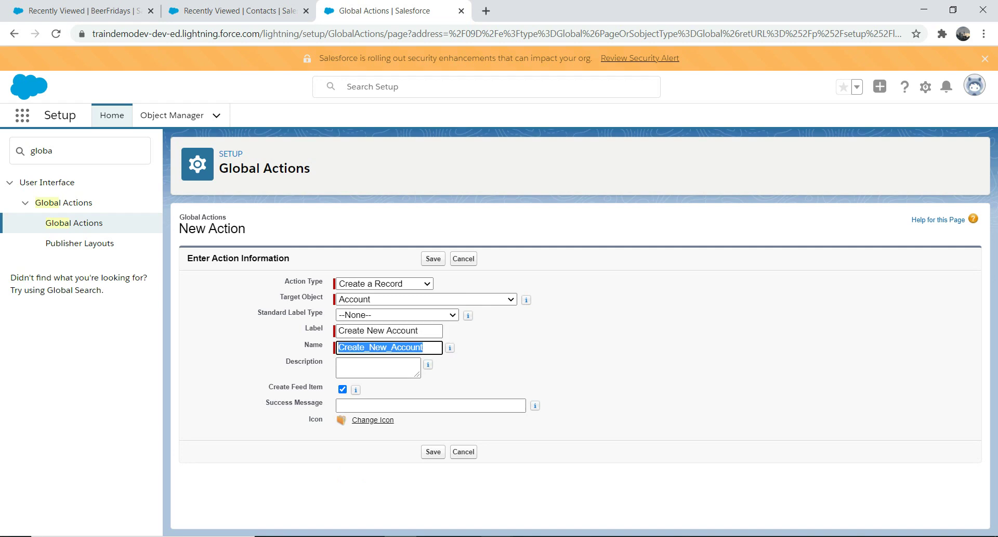
pyautogui.press('Return')
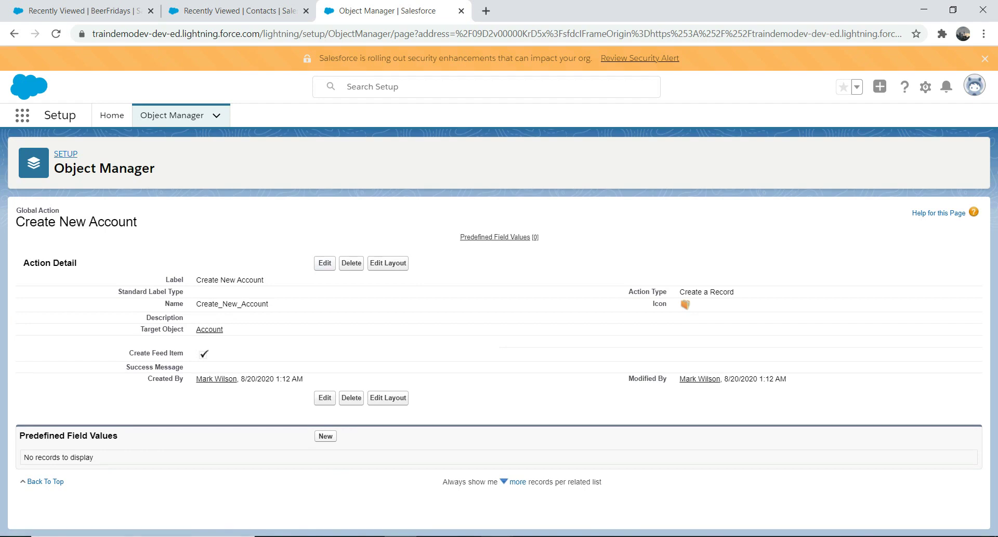
# From Setup, open the Global Layout publisher layout for editing
pyautogui.click(111, 115)
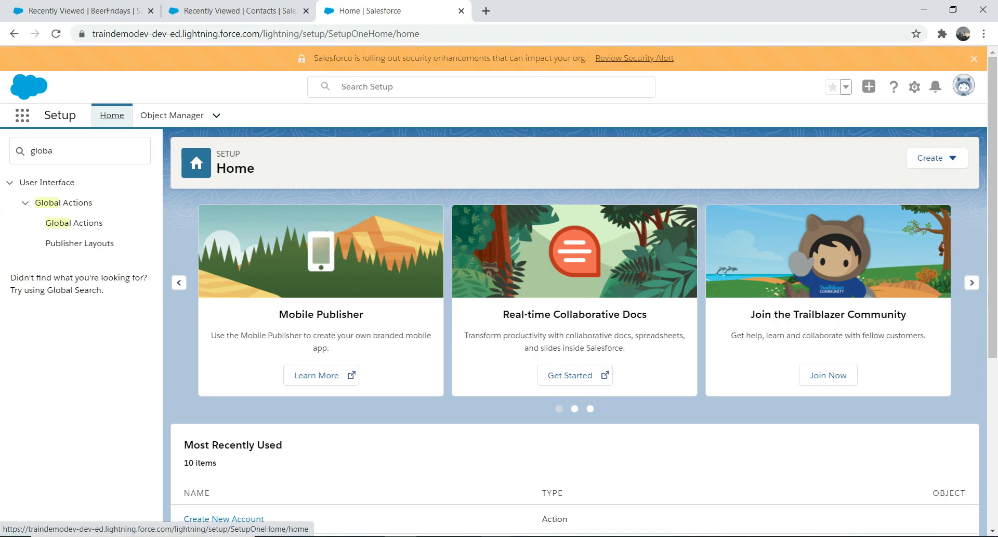
pyautogui.click(80, 243)
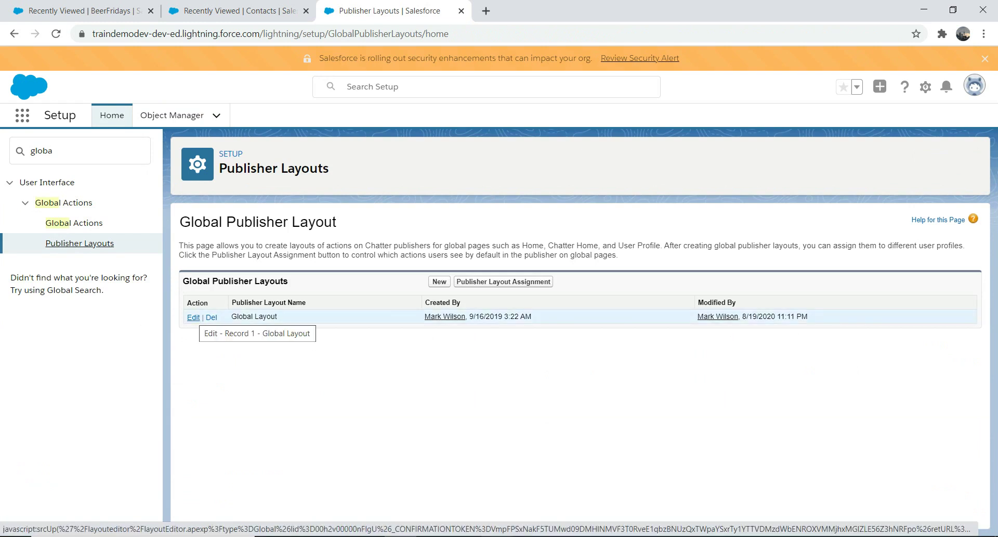
pyautogui.click(193, 317)
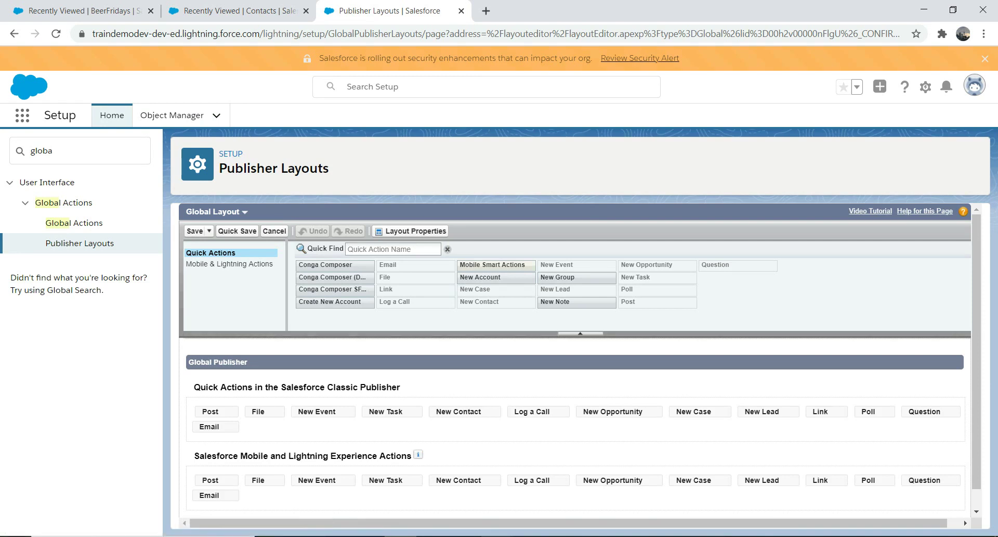
# Place Create New Account among the Lightning Experience Actions, right after Email
pyautogui.moveTo(358, 303)
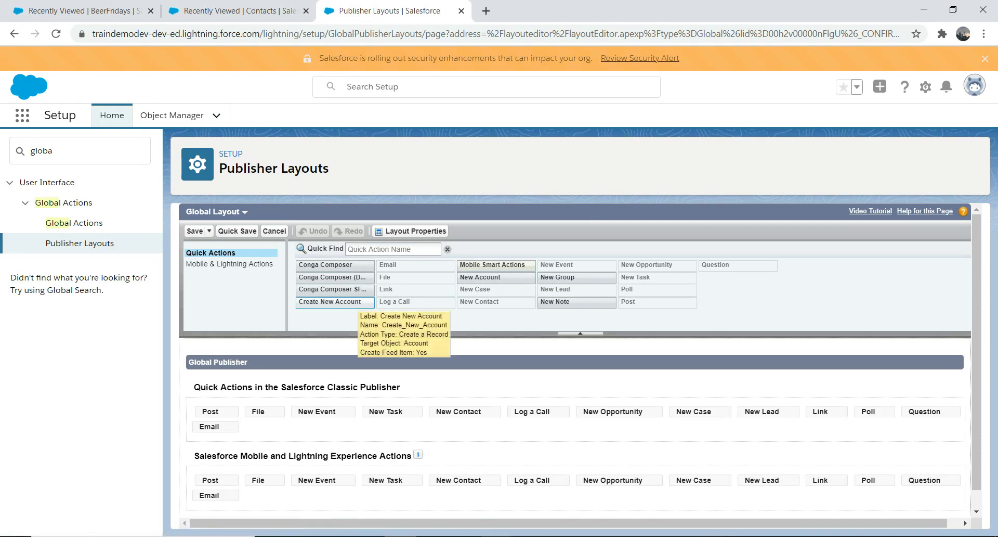
pyautogui.moveTo(193, 456); pyautogui.dragTo(296, 456)
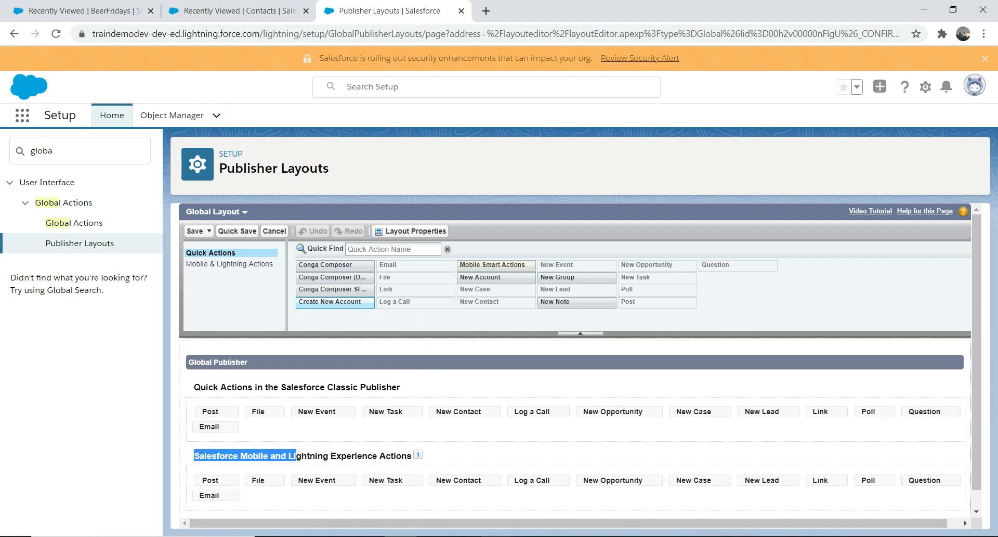
pyautogui.moveTo(358, 303); pyautogui.dragTo(333, 327)
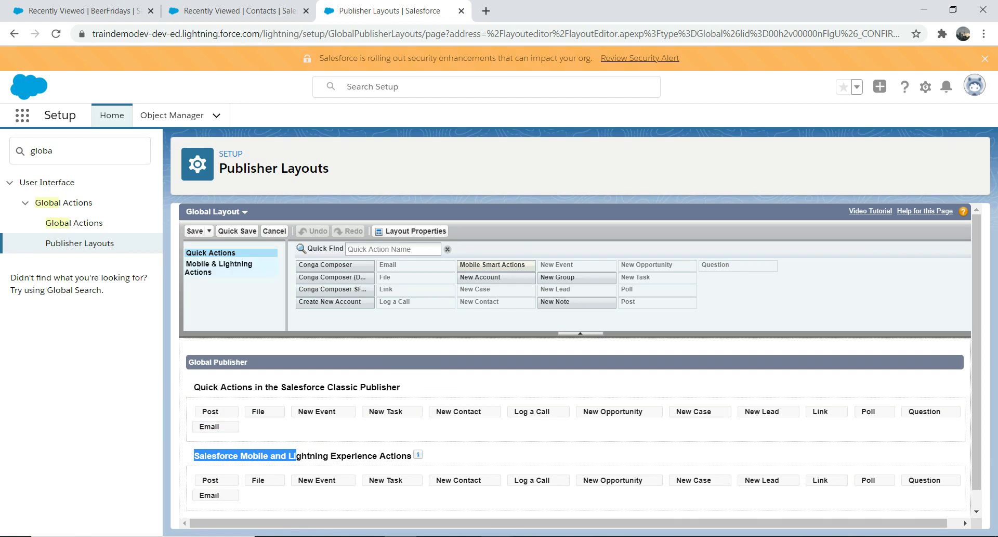
pyautogui.click(229, 263)
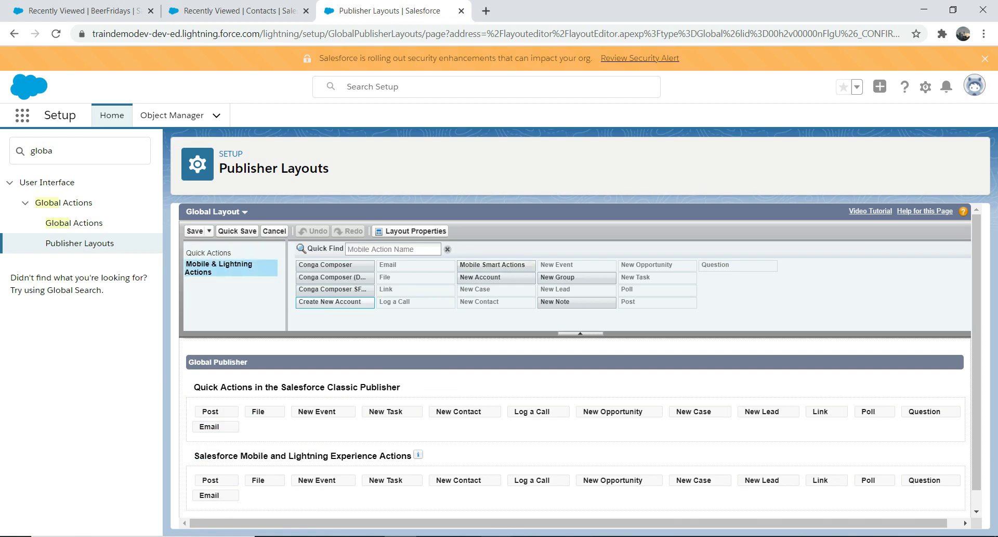
pyautogui.moveTo(332, 301); pyautogui.dragTo(291, 497)
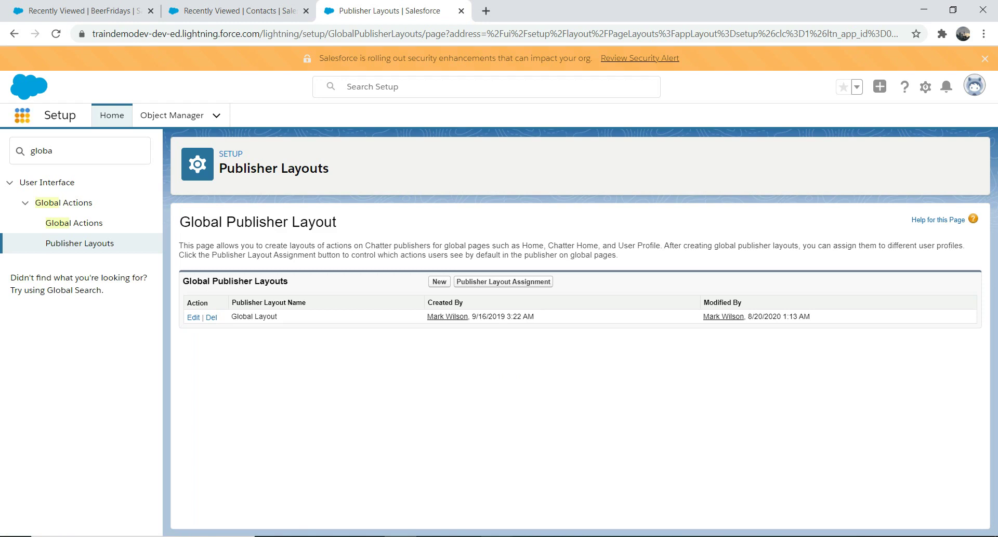
# Trim the page address to leave Setup and return to the app
pyautogui.moveTo(265, 34); pyautogui.dragTo(915, 33)
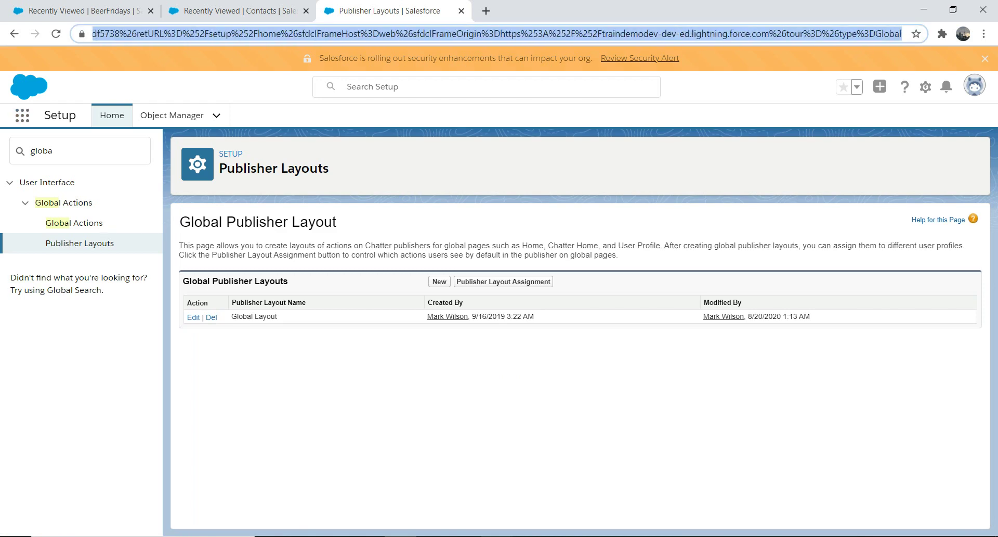
pyautogui.write('lightning.force.com/l')
pyautogui.press('Return')
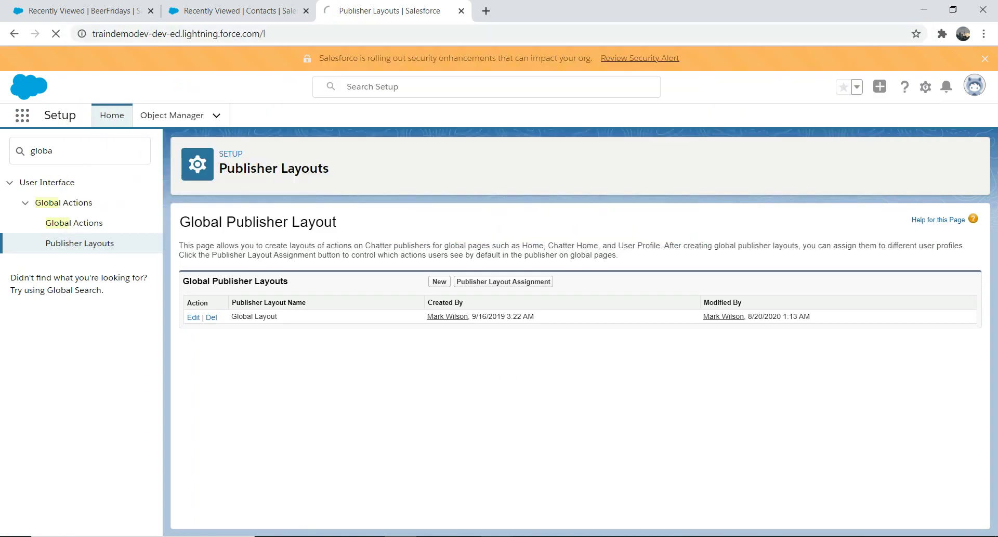
pyautogui.hotkey('ctrl', 'l')
pyautogui.press('End')
pyautogui.press('BackSpace')
pyautogui.press('Return')
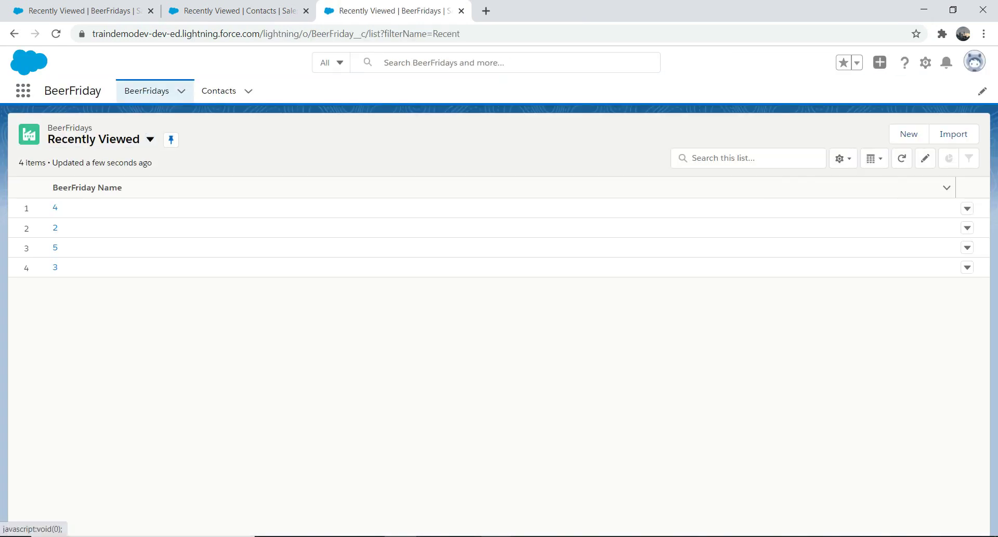
# Start a Create New Account global action for 'IronMan' with Type Prospect
pyautogui.click(880, 61)
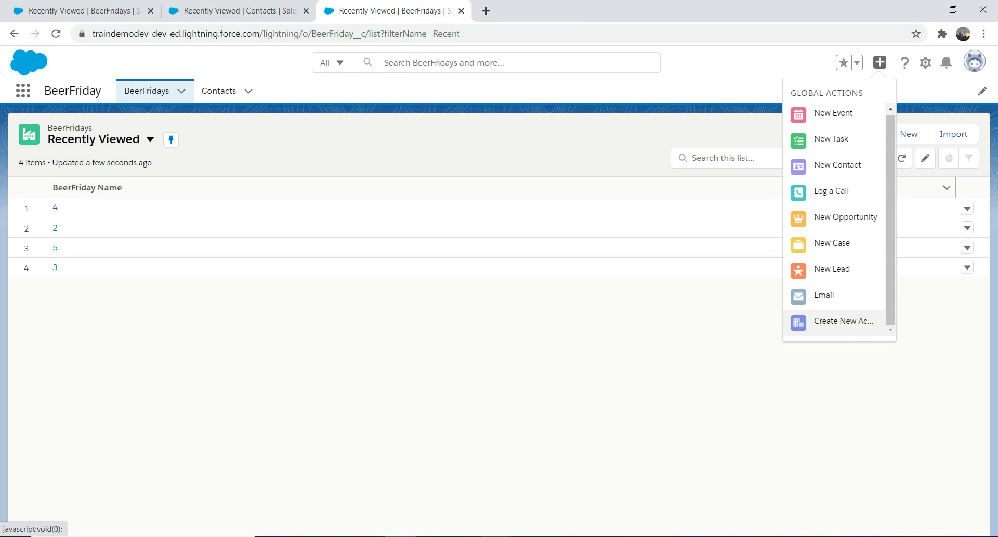
pyautogui.click(837, 321)
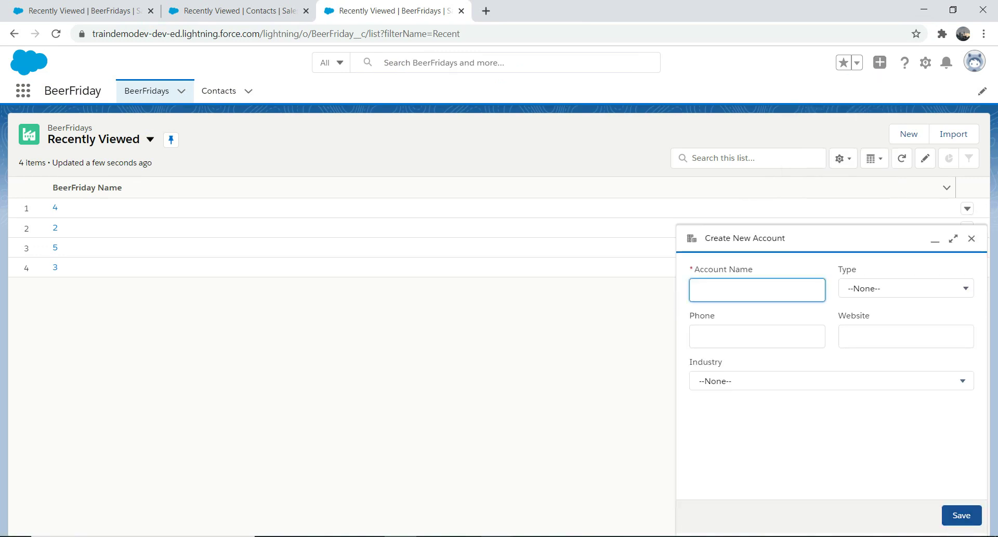
pyautogui.write('IronMan')
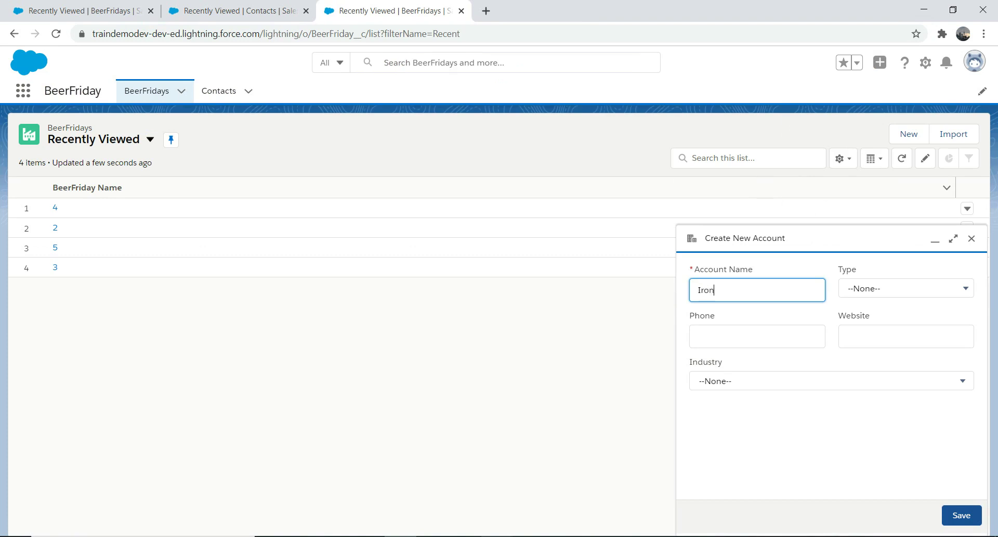
pyautogui.click(906, 288)
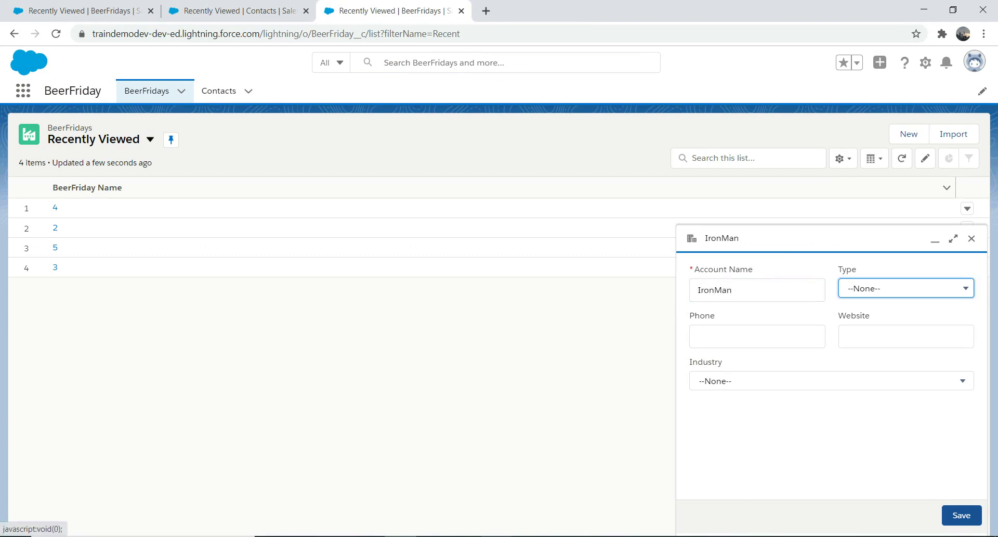
pyautogui.press('Down')
pyautogui.press('Down')
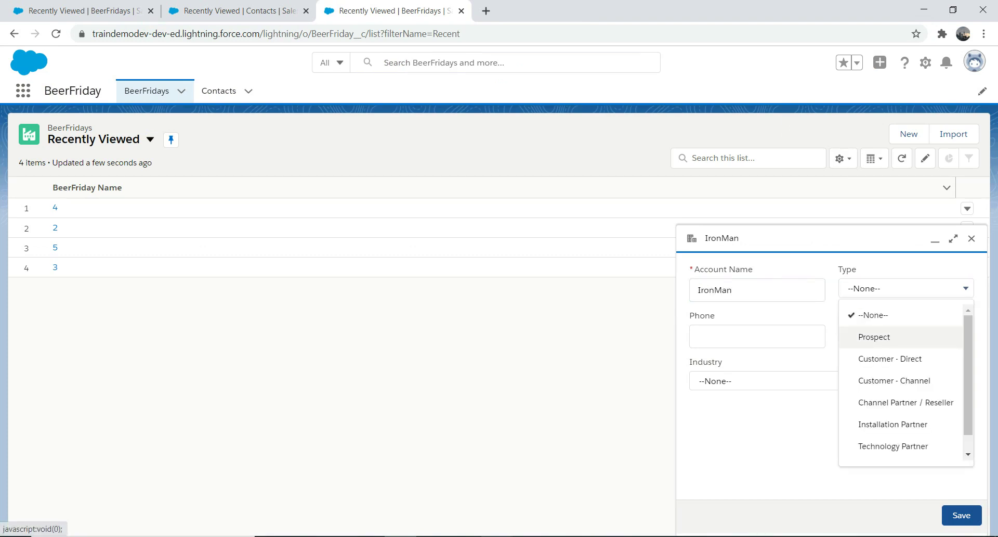
pyautogui.press('Return')
# Set the IronMan account's Industry to Technology and save it
pyautogui.click(831, 381)
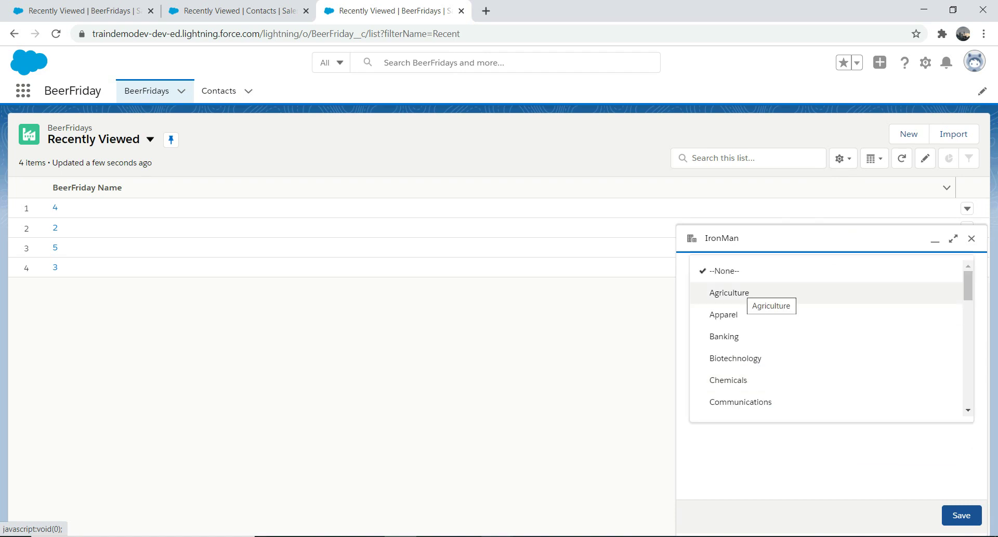
pyautogui.scroll(-2, 811, 292)
pyautogui.scroll(-3, 827, 338)
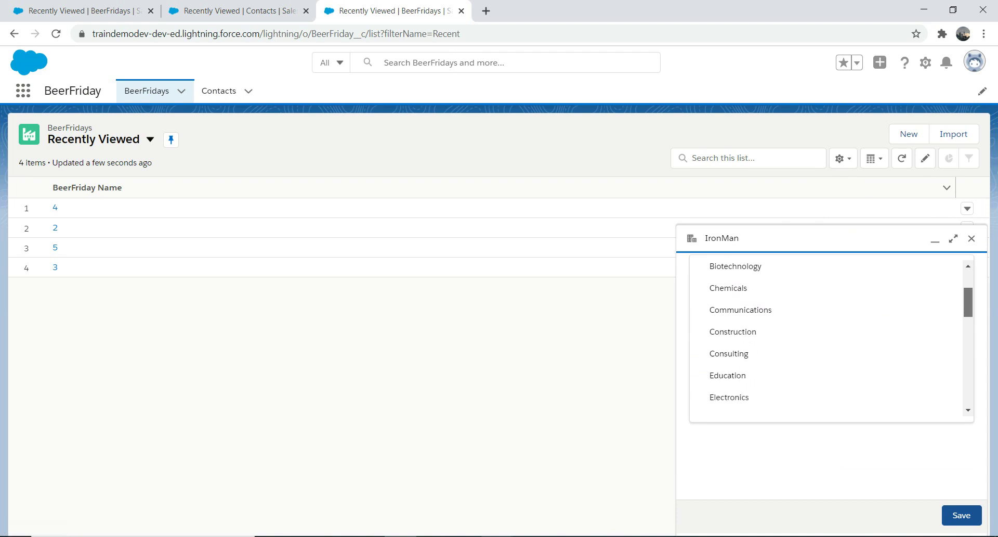
pyautogui.scroll(-3, 827, 338)
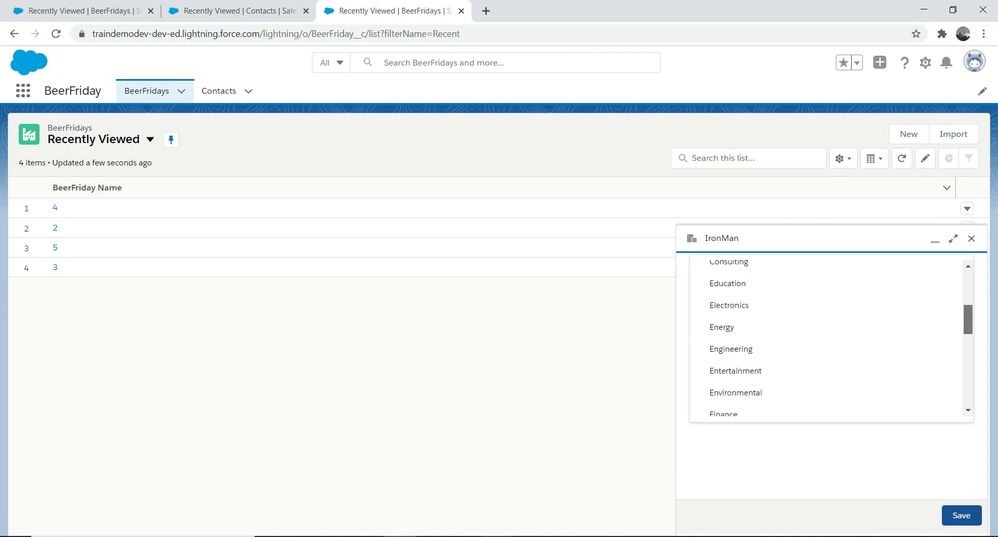
pyautogui.scroll(-2, 826, 338)
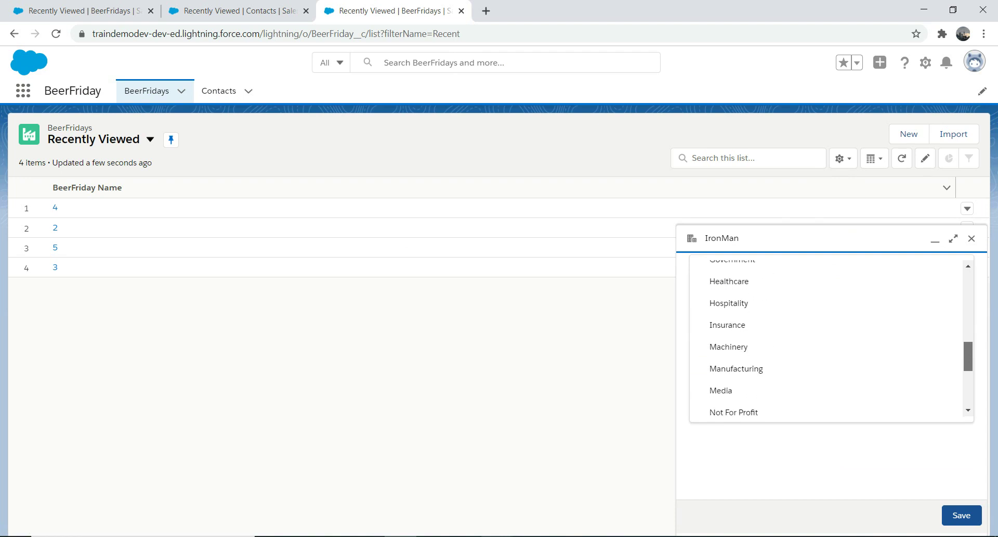
pyautogui.scroll(-4, 826, 338)
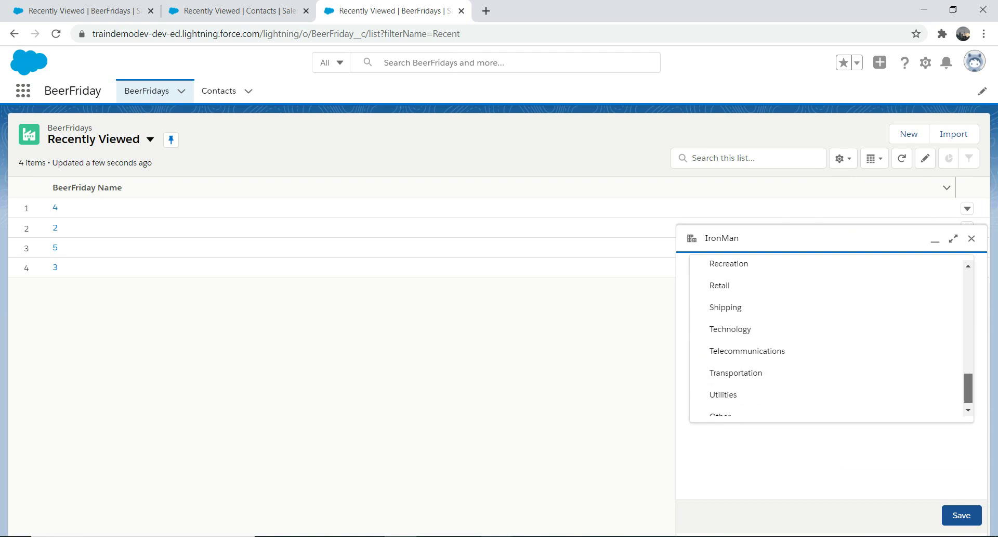
pyautogui.click(730, 331)
pyautogui.click(961, 515)
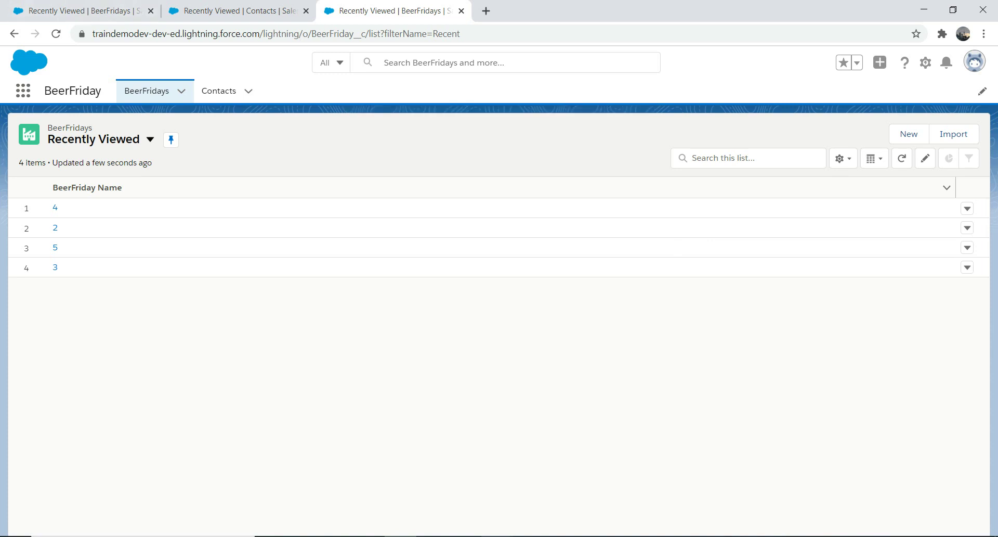
# Find Accounts by searching 'acc', open the IronMan record, and show its Details
pyautogui.click(23, 91)
pyautogui.write('acc')
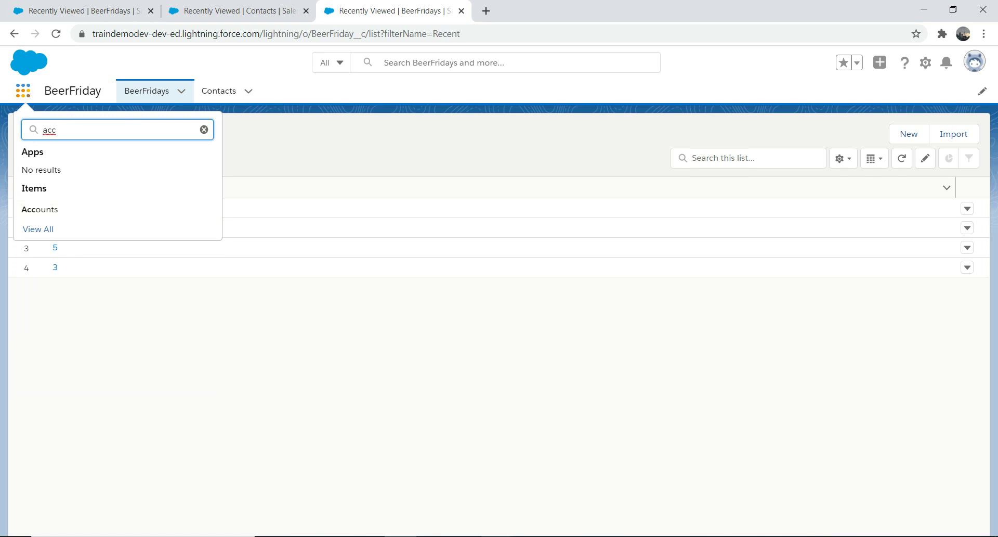
pyautogui.press('Down')
pyautogui.press('Return')
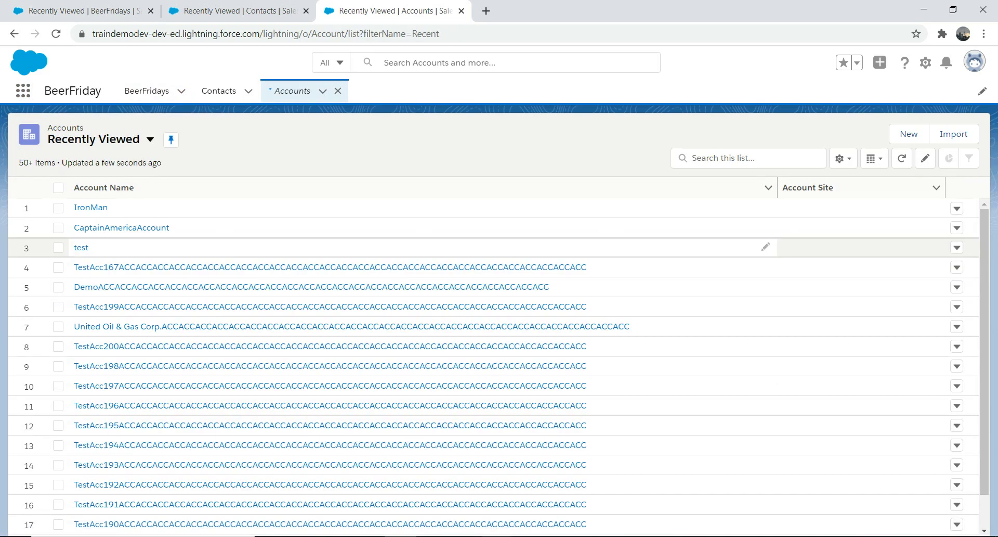
pyautogui.click(97, 208)
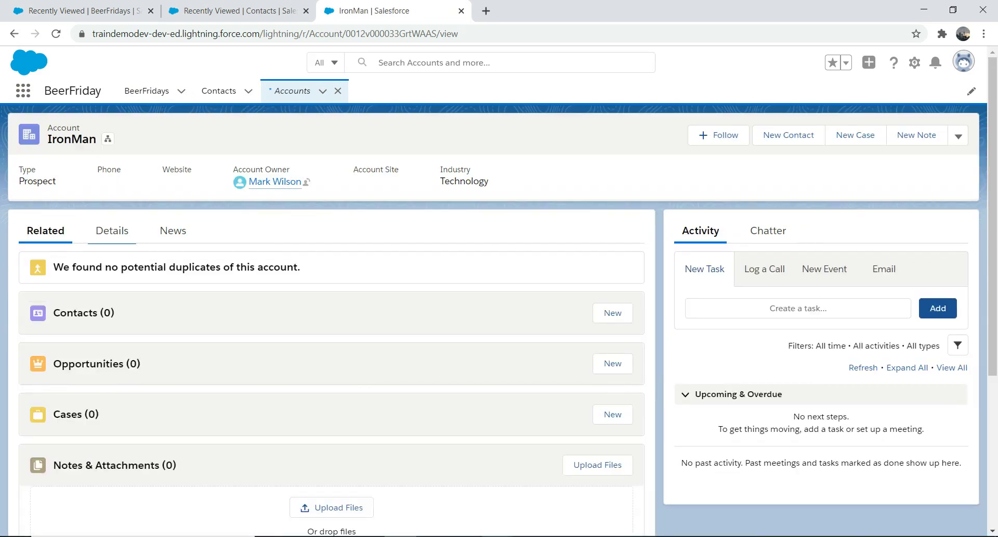
pyautogui.click(111, 230)
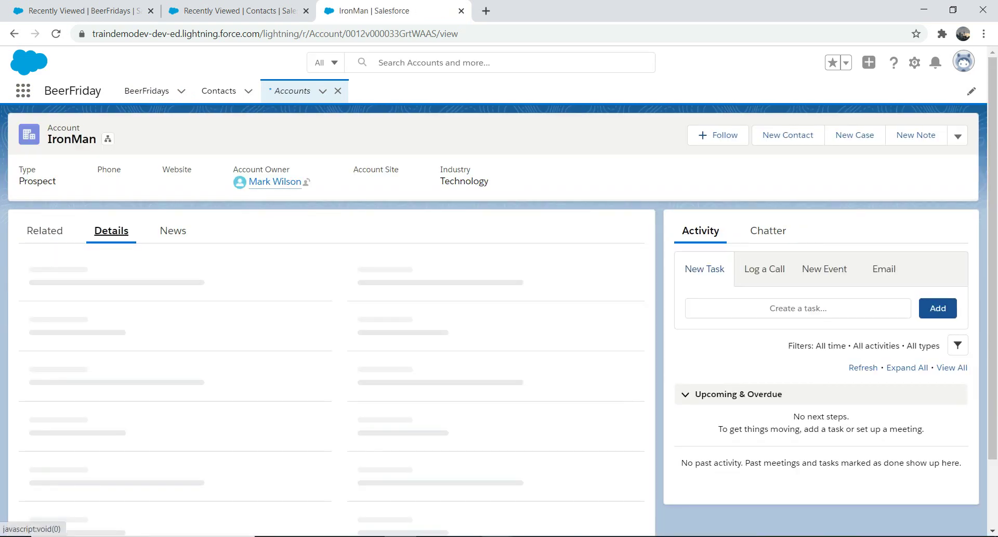